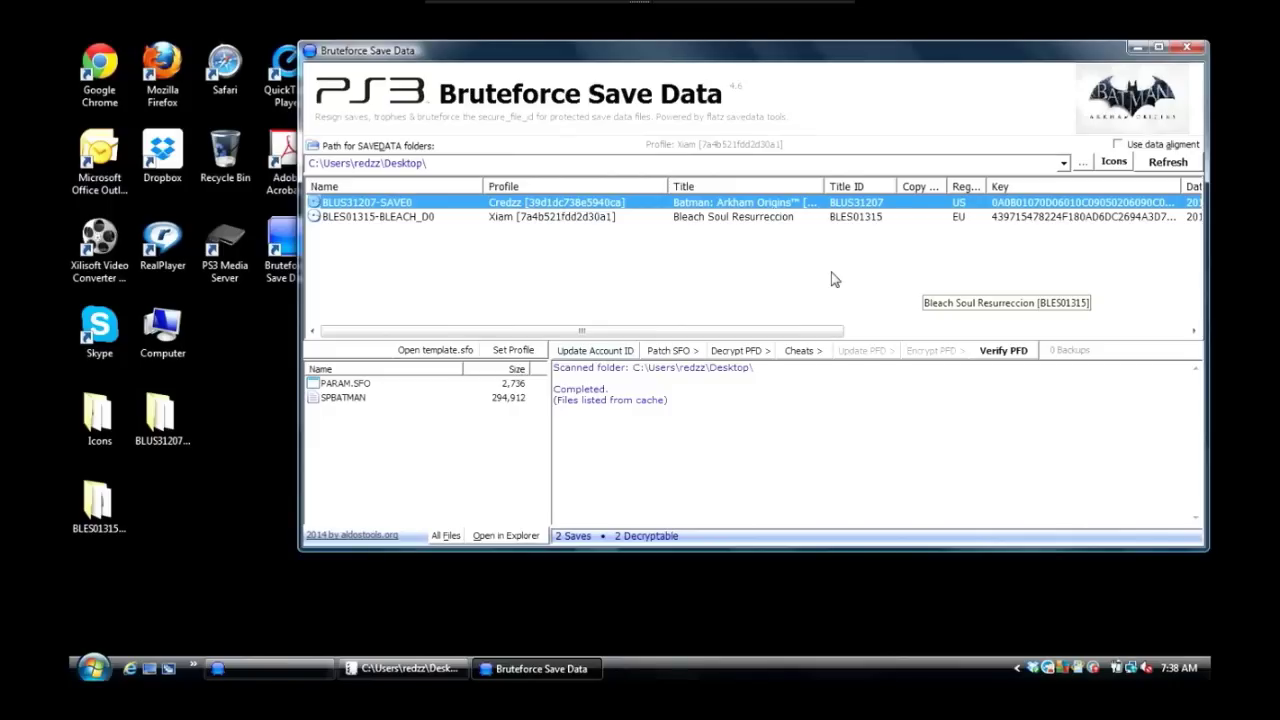
- Open the Global Settings to examine Profile 1's User ID and Console ID
left_click_drag(874, 54, 837, 51)
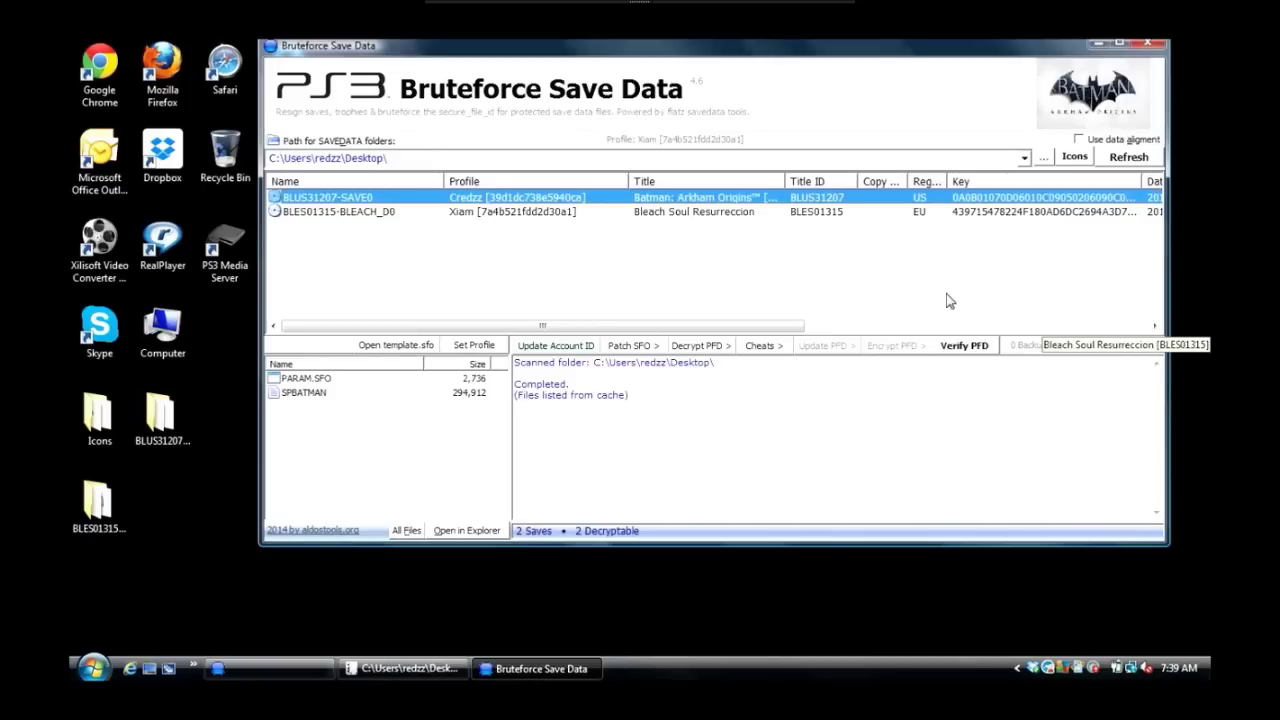
right_click(760, 270)
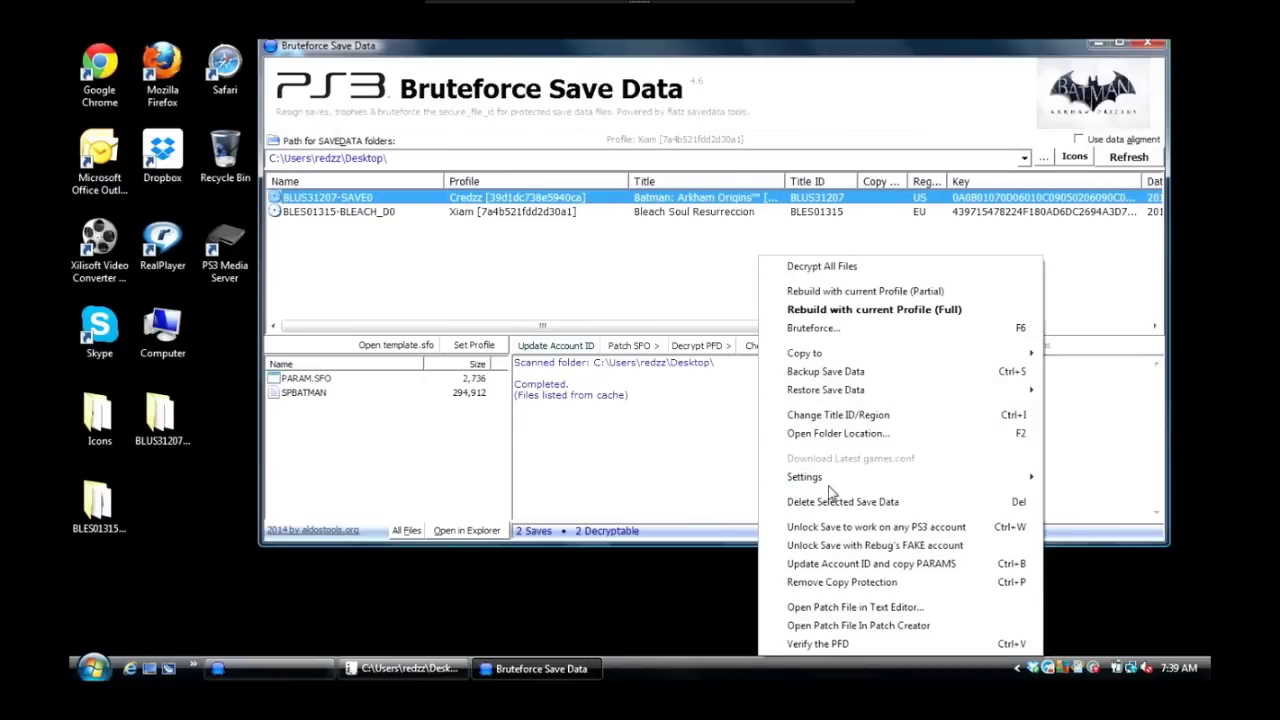
mouse_move(829, 484)
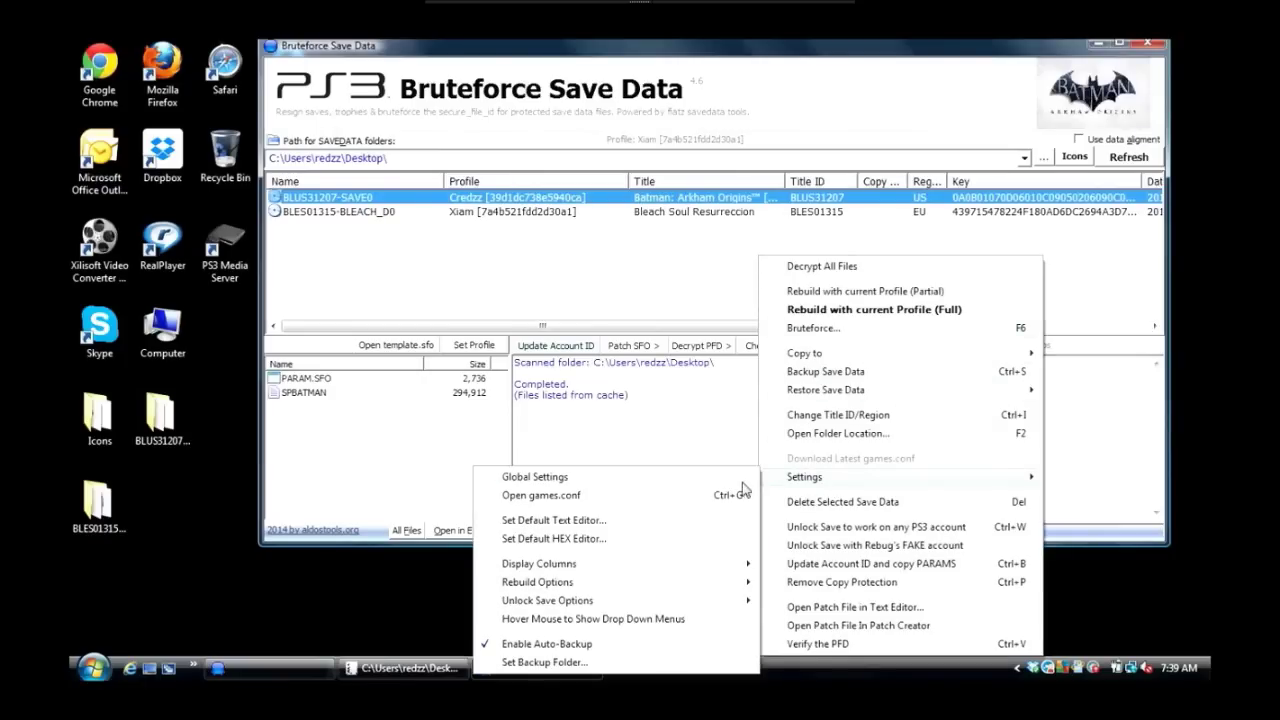
left_click(535, 477)
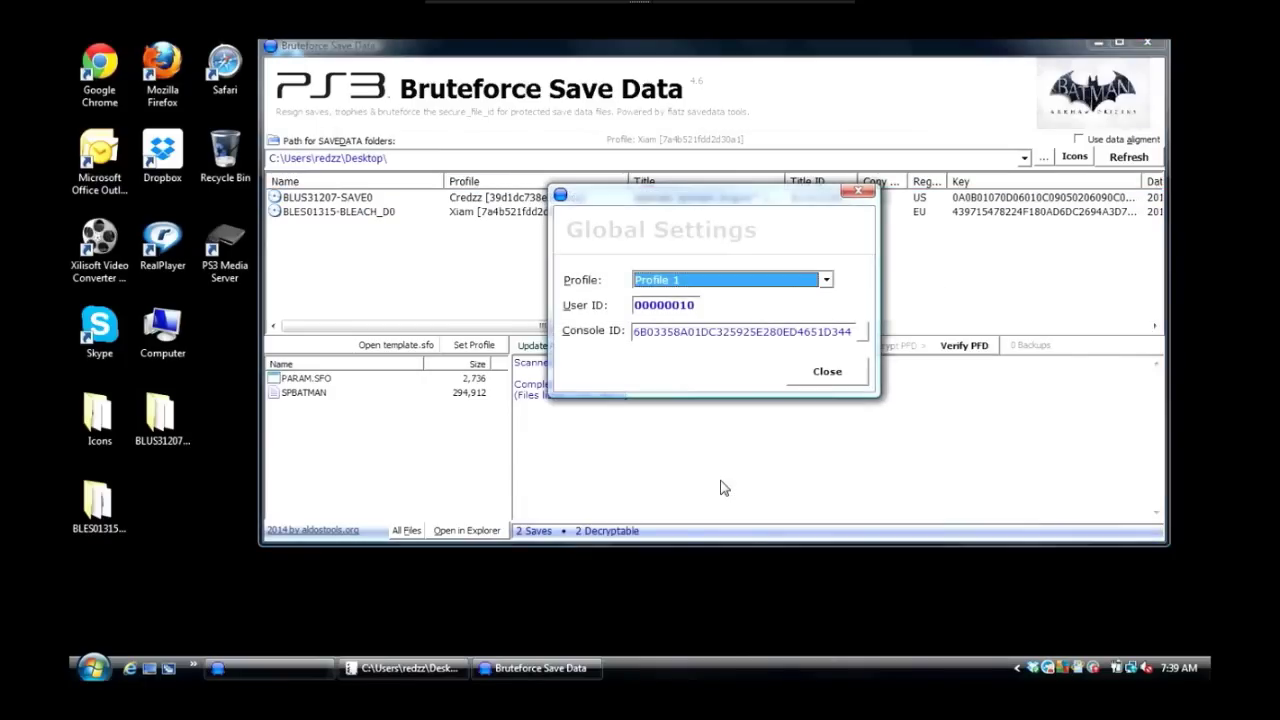
left_click_drag(814, 200, 831, 209)
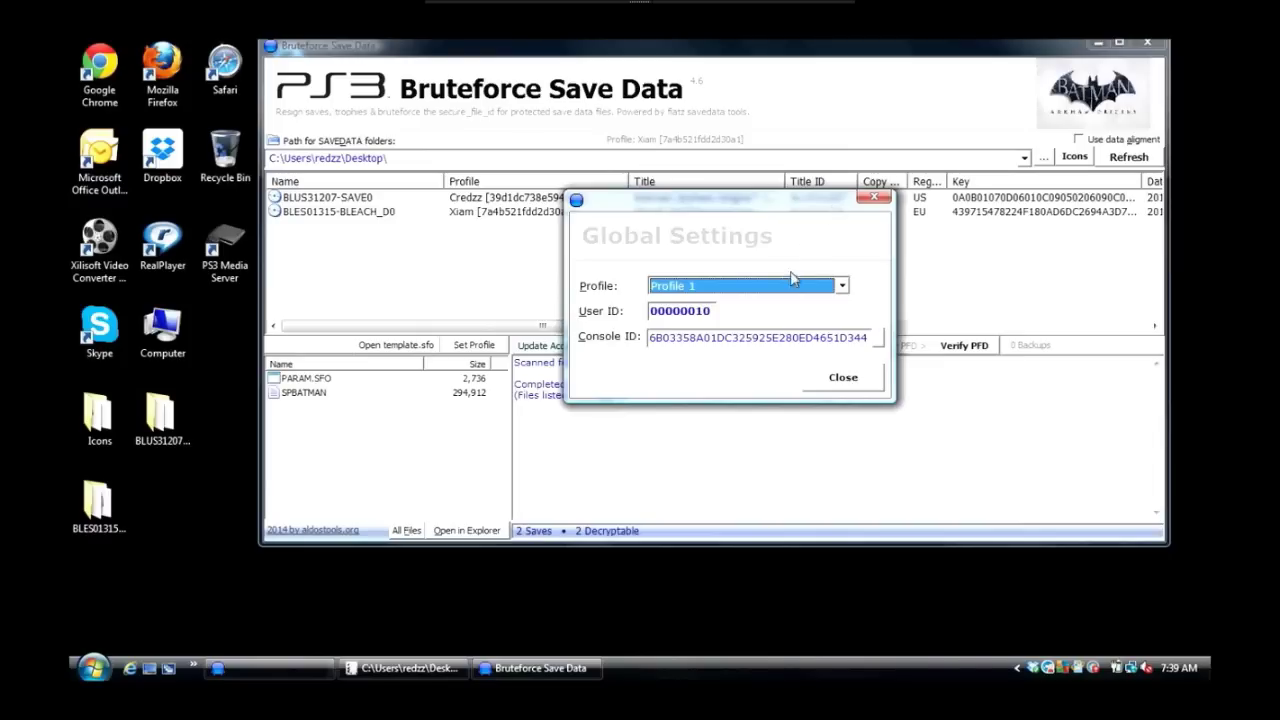
- Switch to the PARAM.SFO Editor and load PARAM.SFO from the BLUS31207-SAVE0 folder on the Desktop
left_click(389, 668)
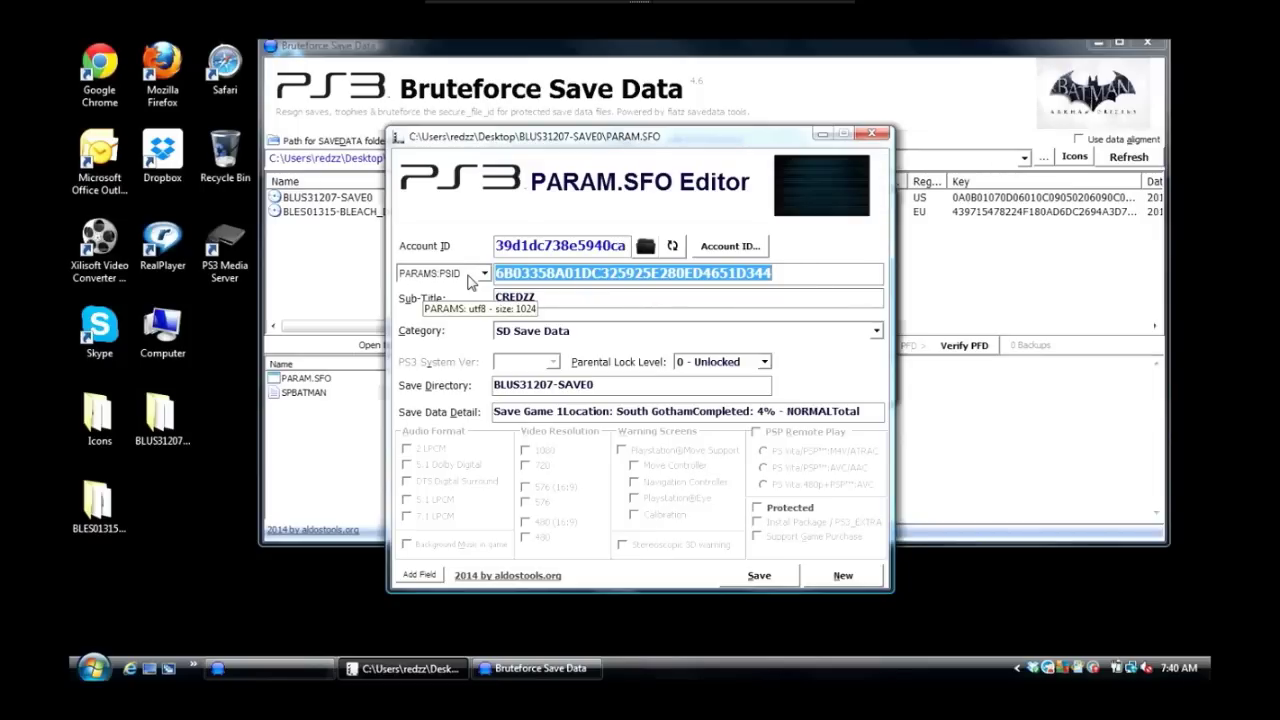
left_click(645, 247)
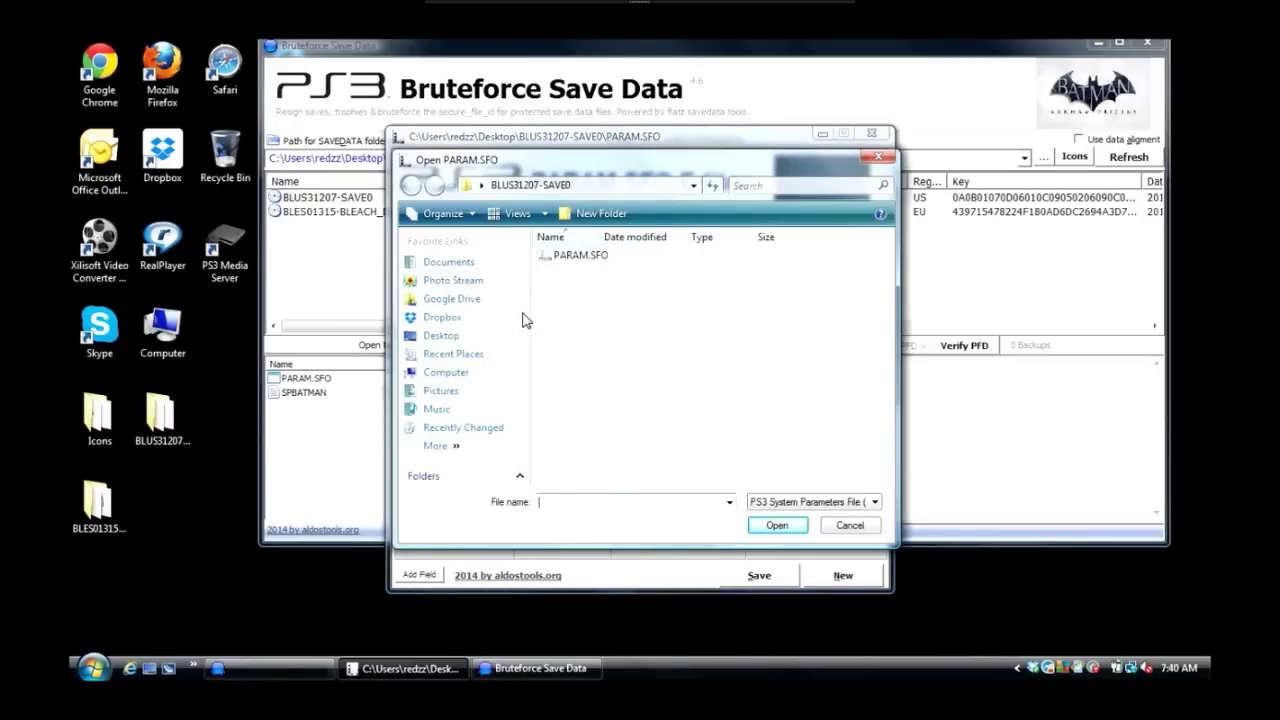
left_click(445, 342)
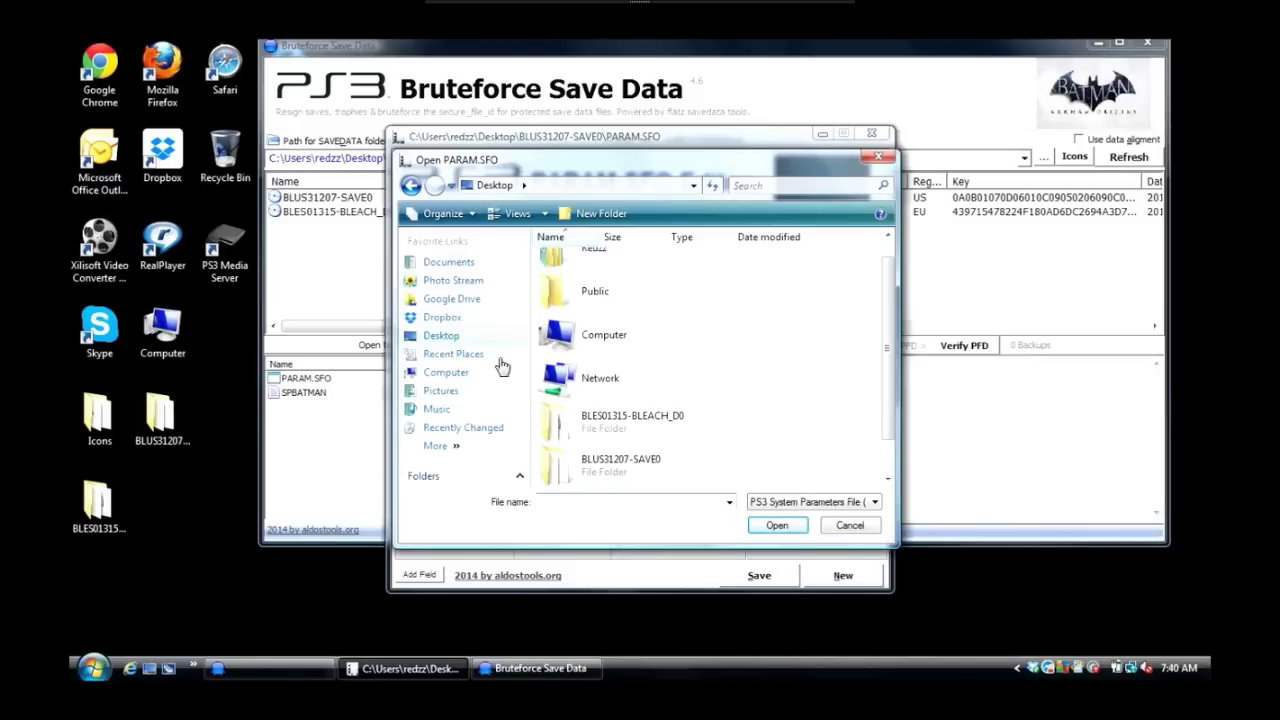
double_click(640, 462)
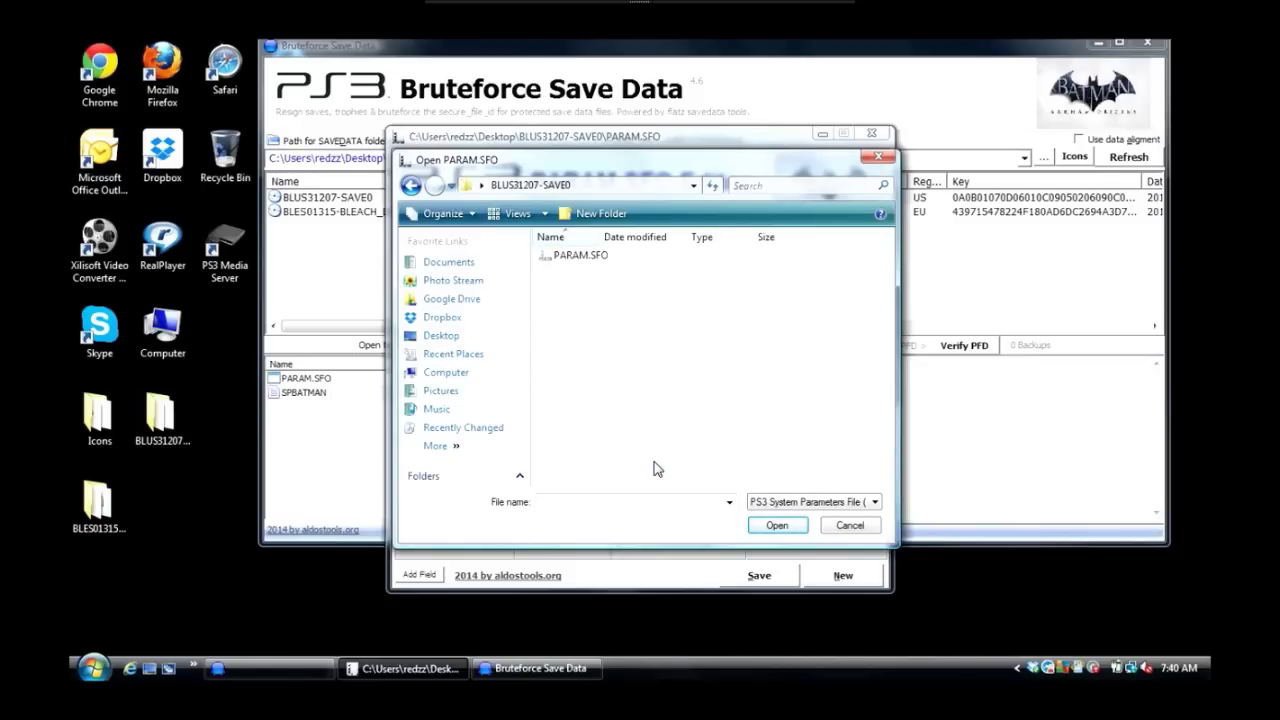
left_click(586, 257)
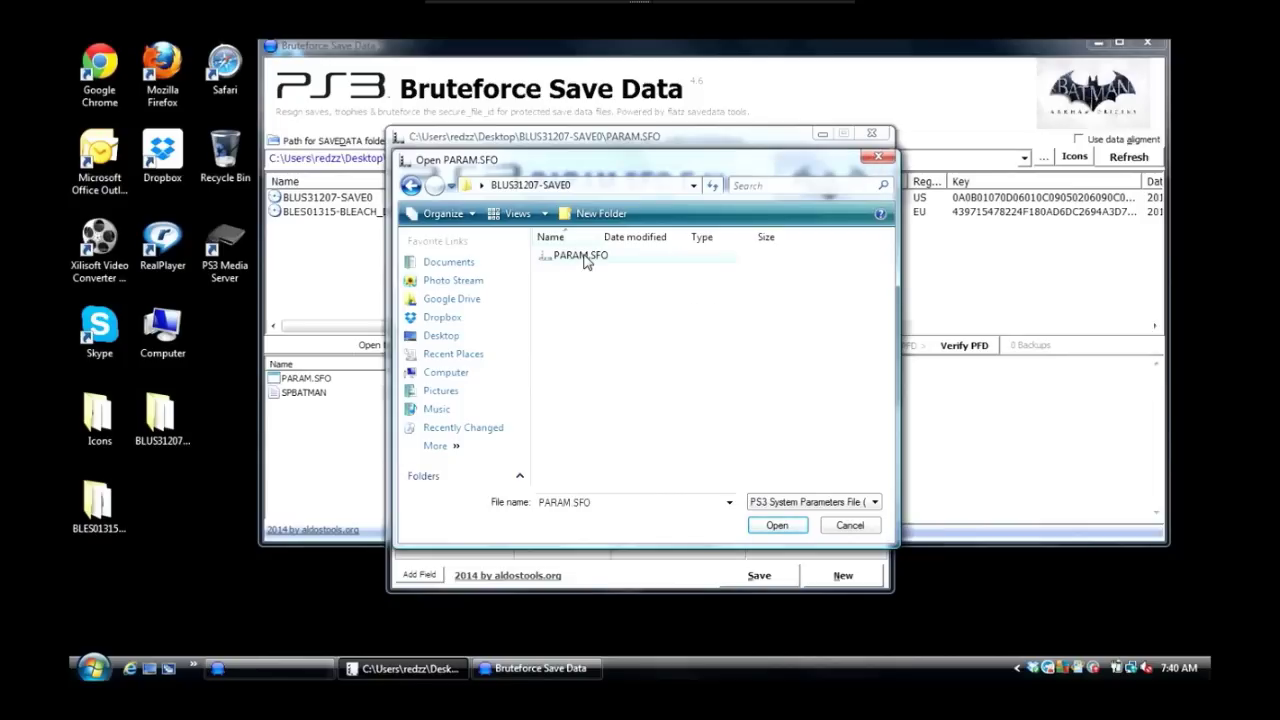
left_click(777, 527)
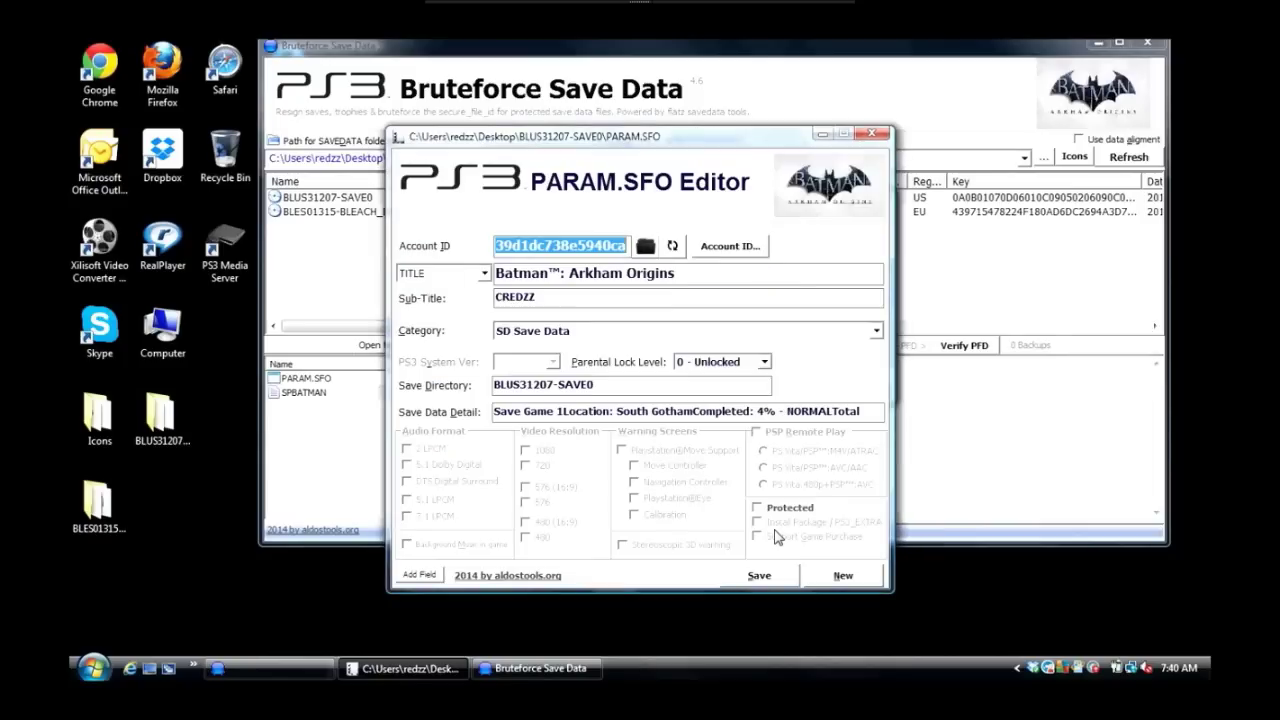
- Display the save's PARAMS:UserID1 value in the PARAM.SFO Editor and compare it with the User ID in Global Settings
left_click(642, 294)
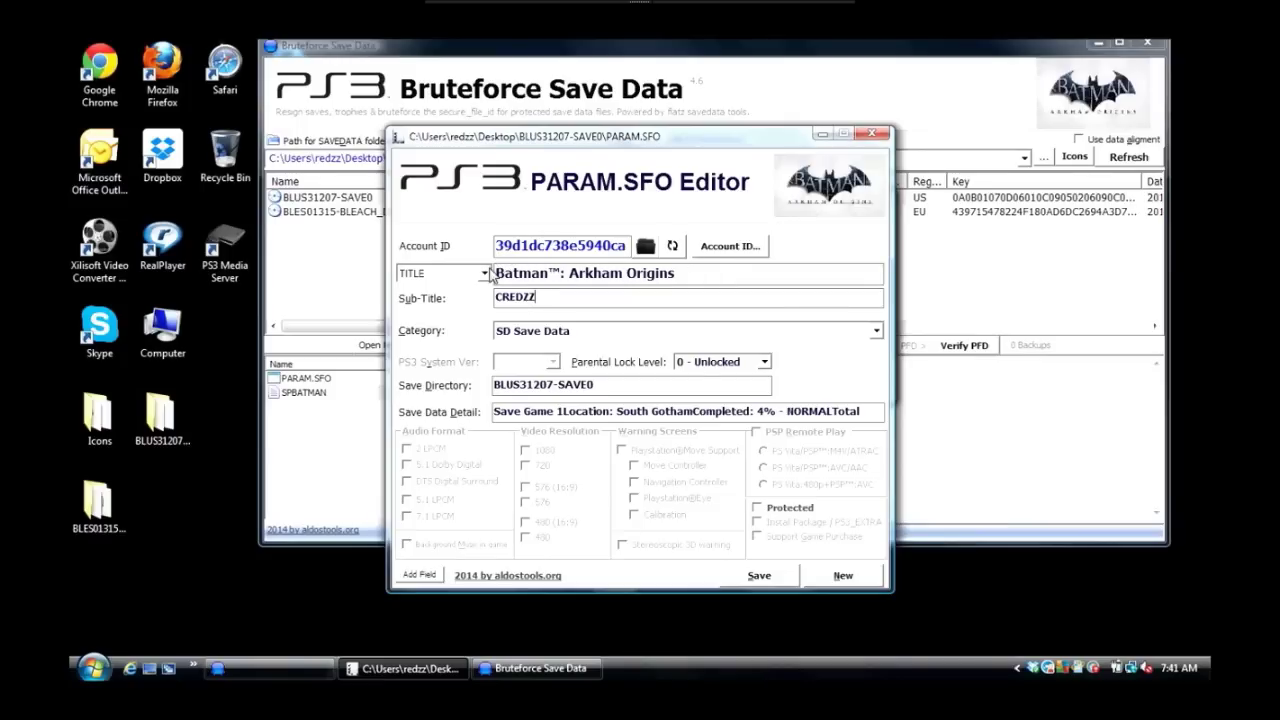
left_click(485, 274)
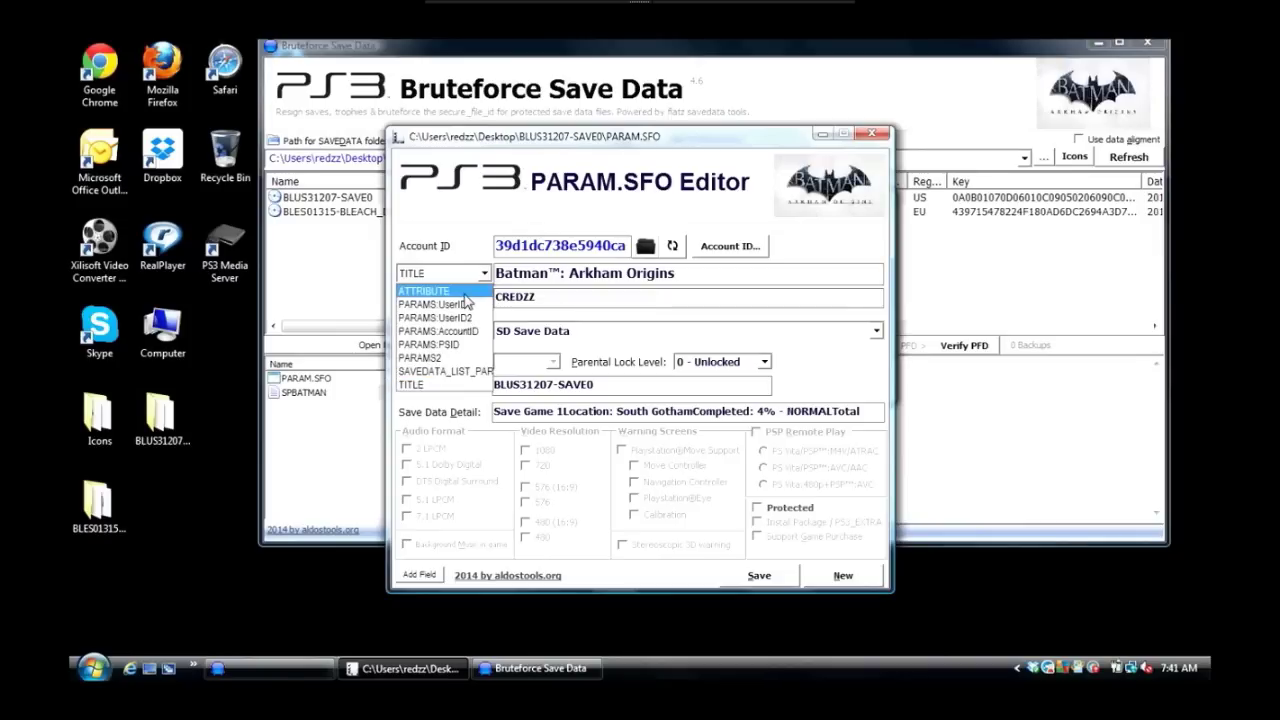
left_click(462, 306)
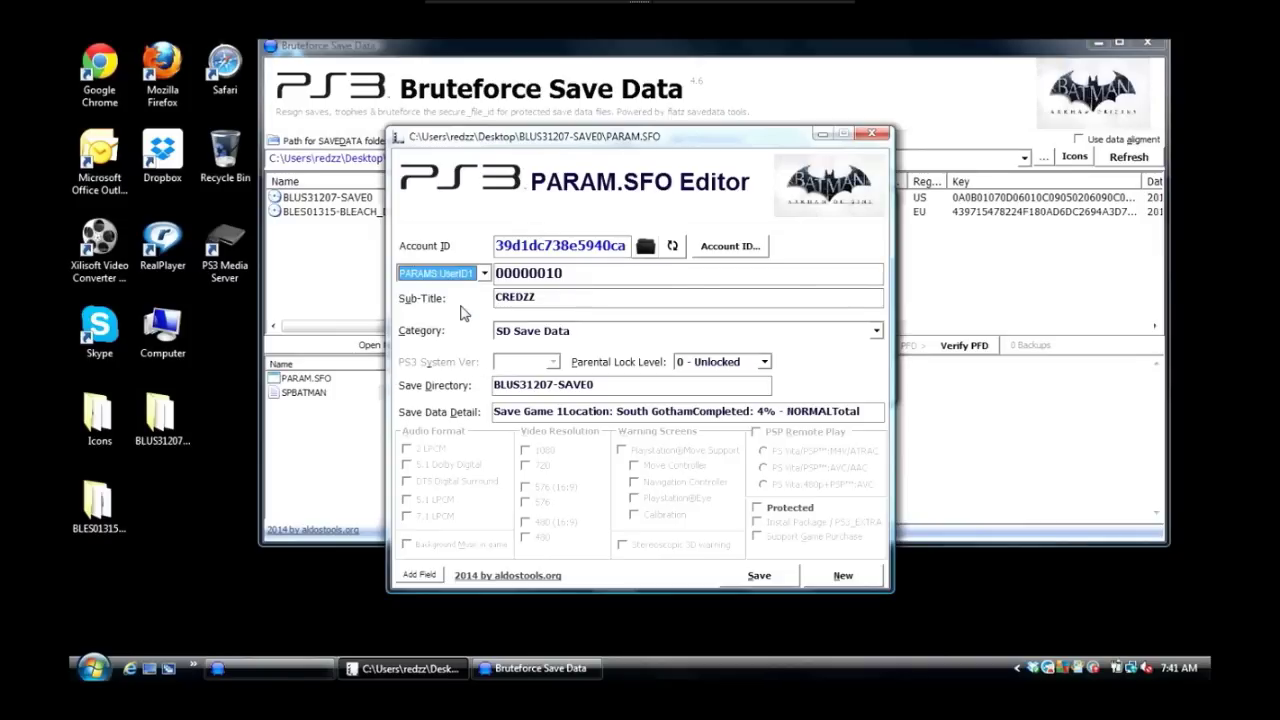
double_click(559, 273)
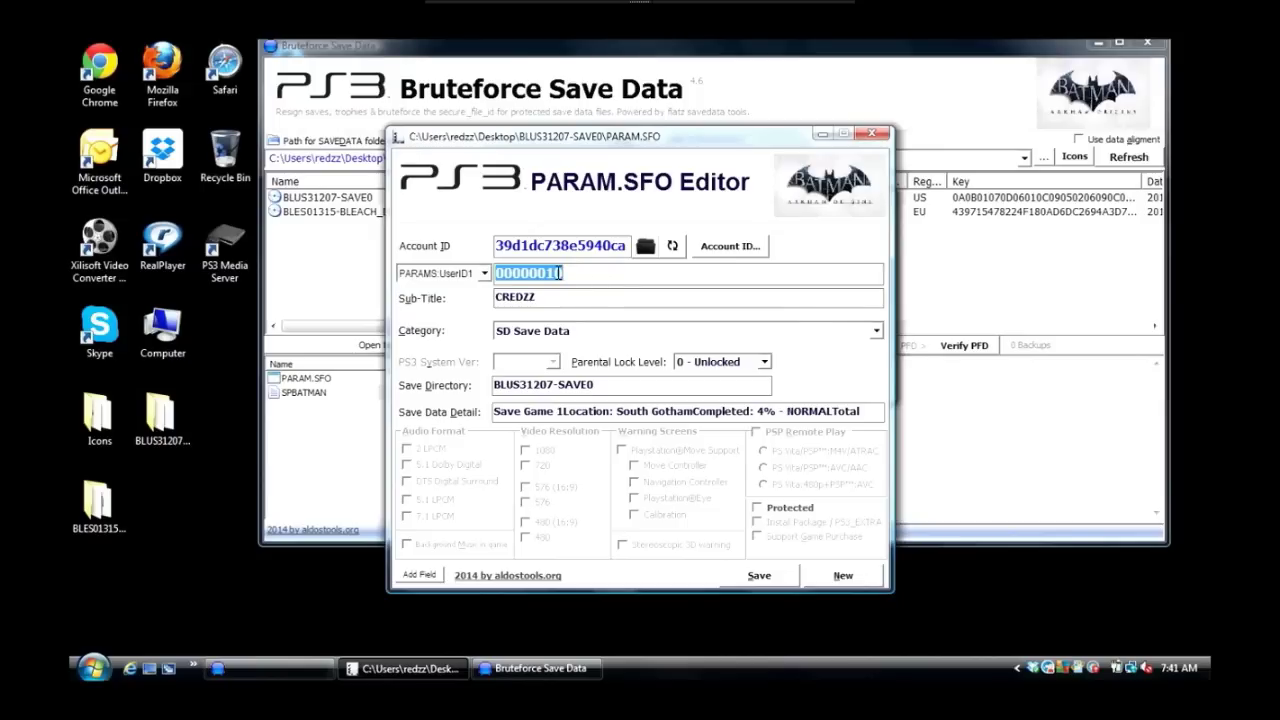
left_click(968, 266)
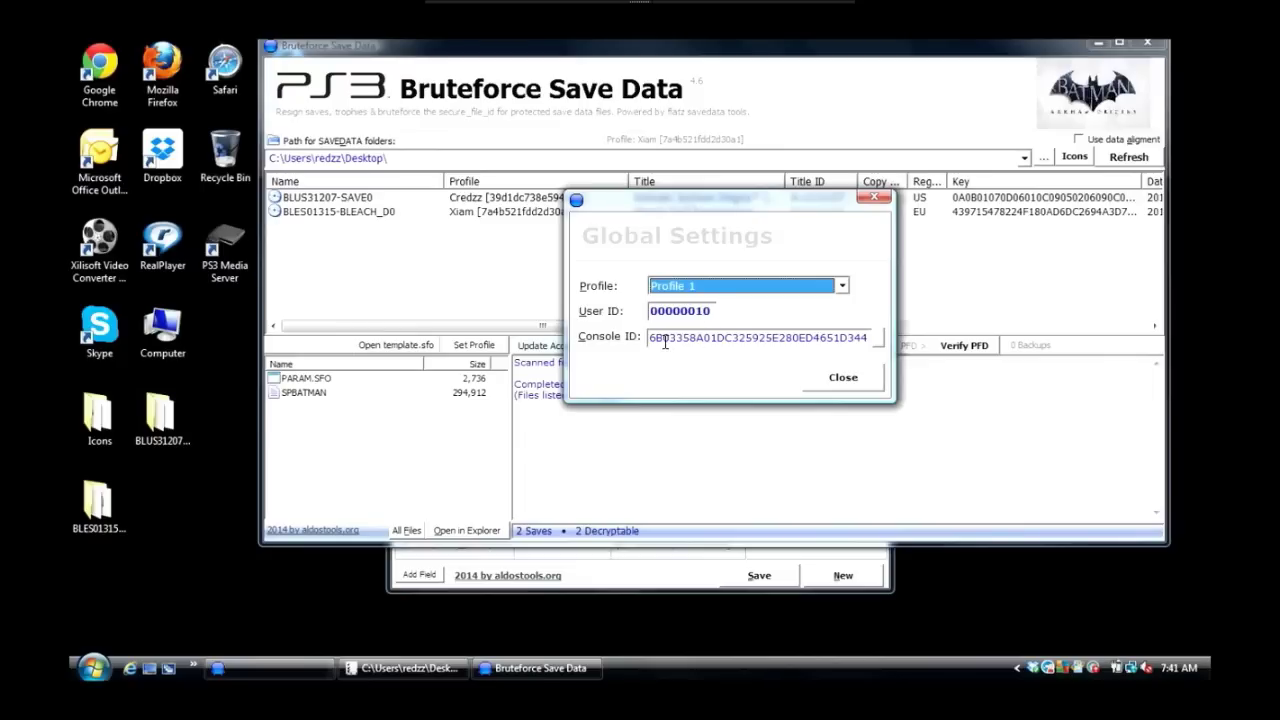
- Compare the save's PARAMS:PSID value in the PARAM.SFO Editor with the Console ID in Global Settings, and close Global Settings
left_click(665, 580)
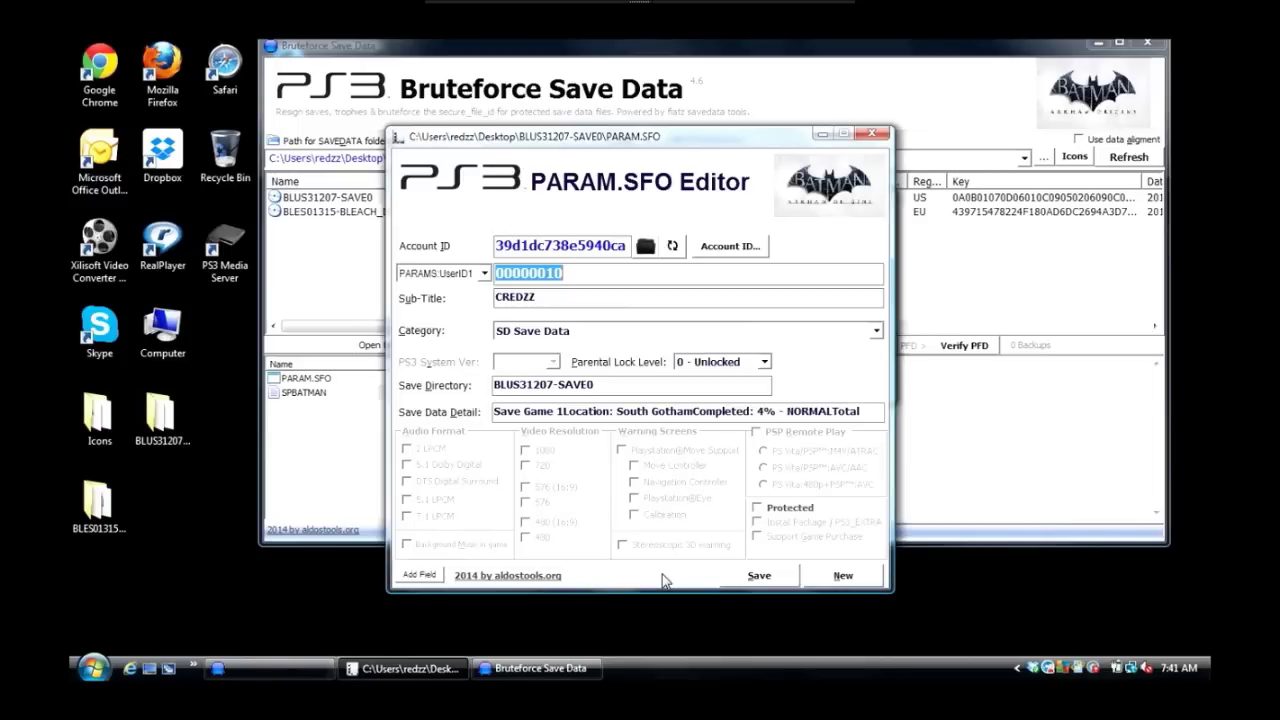
left_click(484, 274)
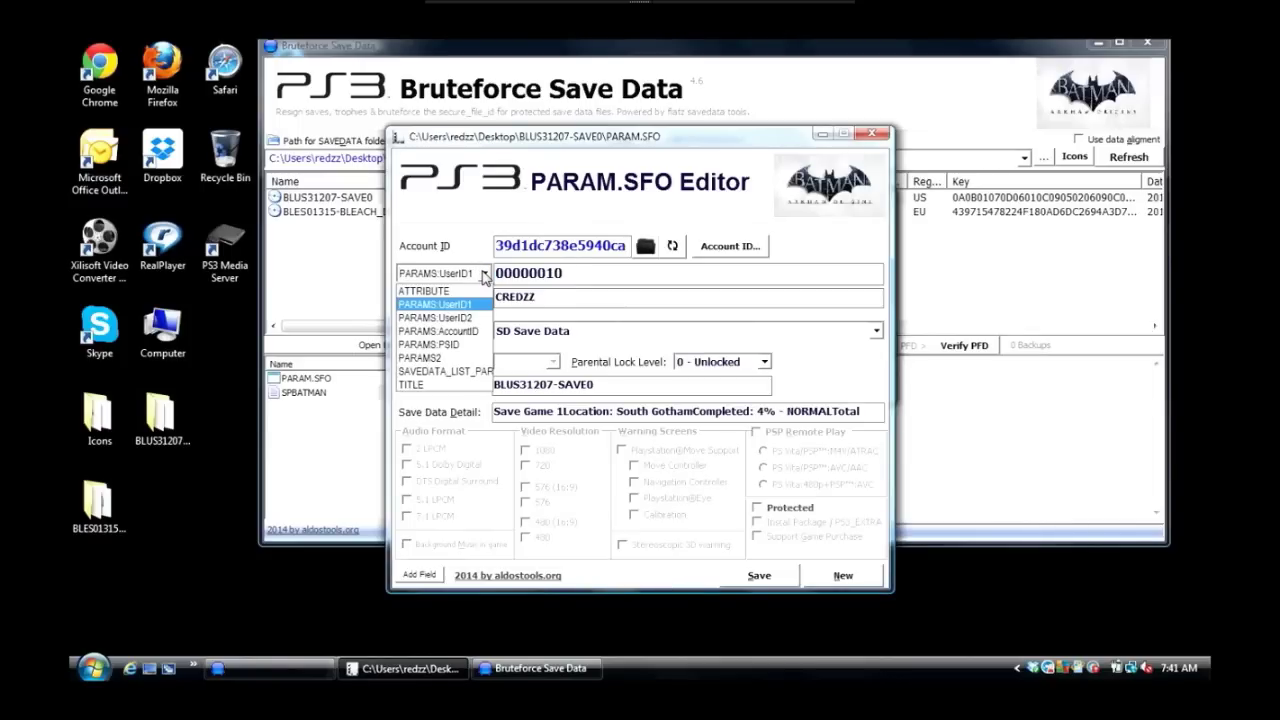
left_click(453, 346)
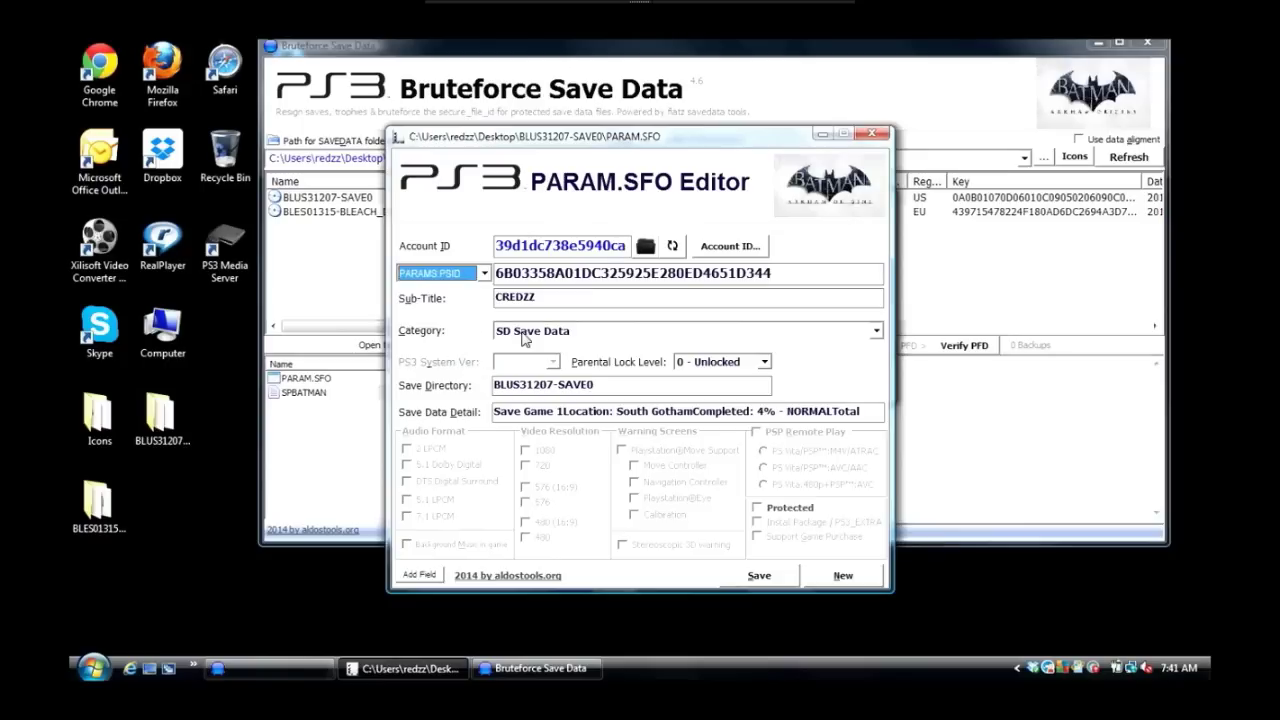
double_click(768, 272)
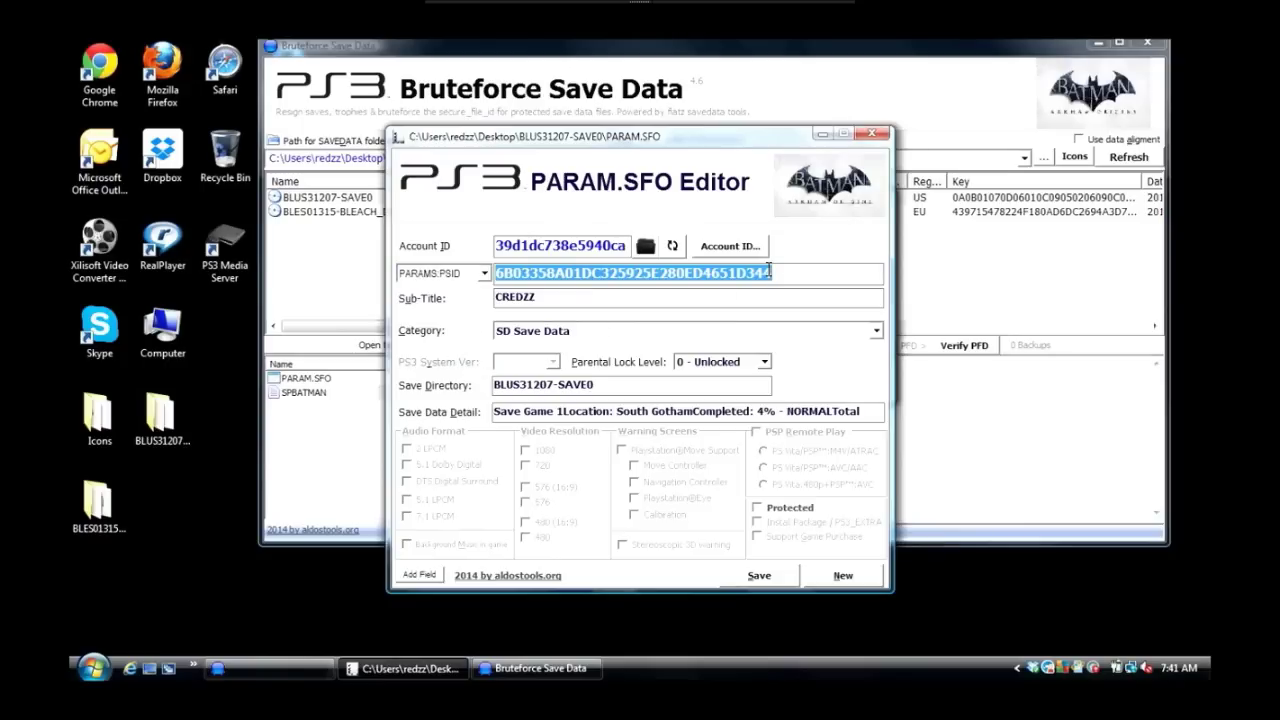
left_click(961, 283)
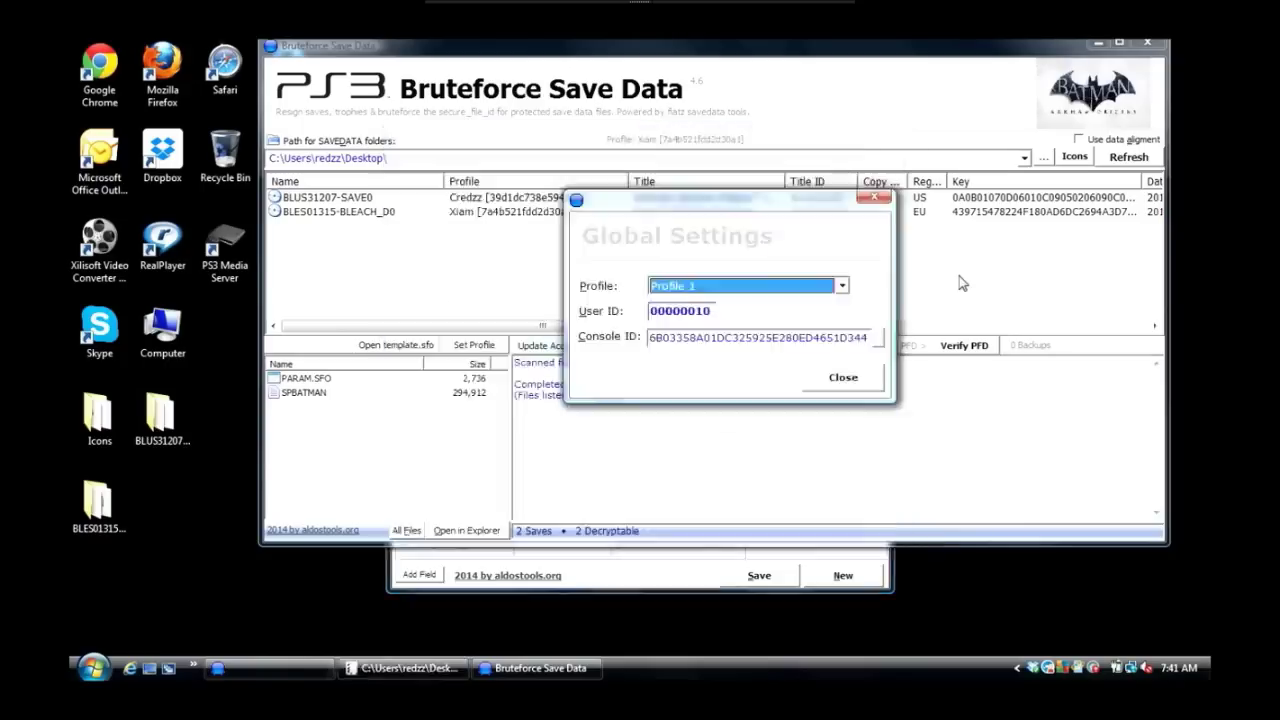
left_click(843, 378)
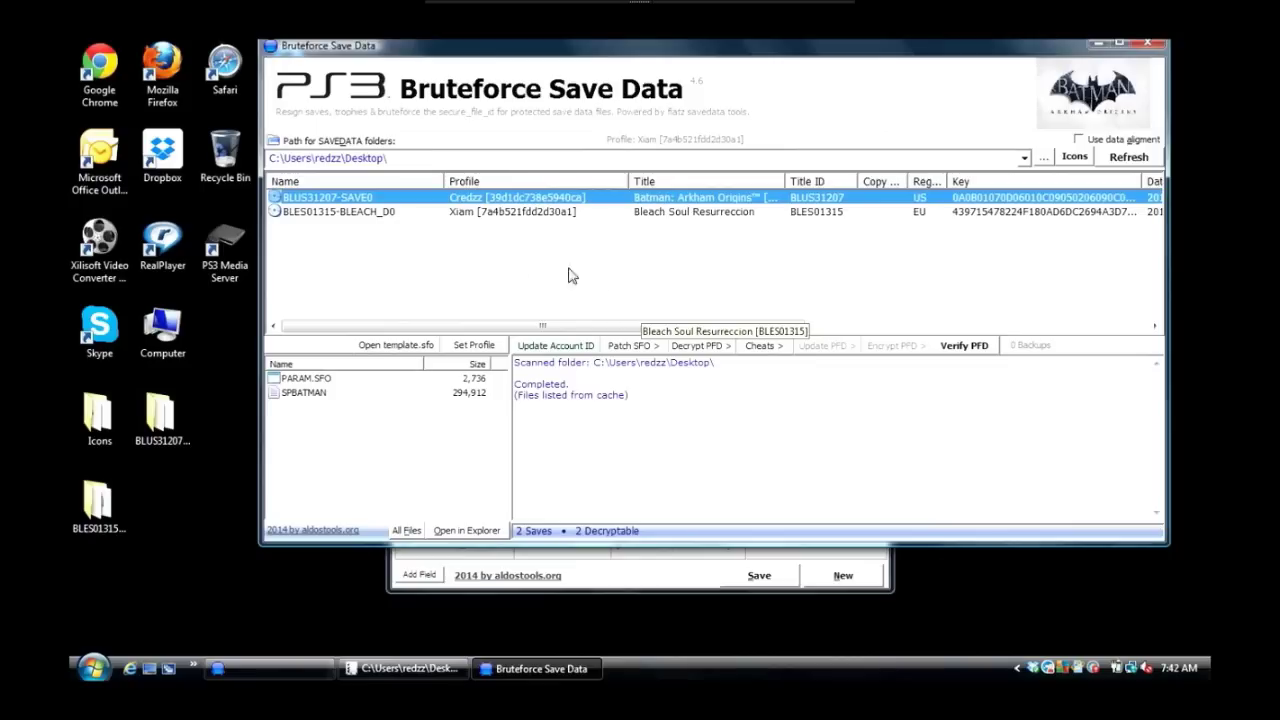
- Configure Profile 1 with the PARAM.SFO file from the BLUS31207-SAVE0 folder on the Desktop
left_click(474, 345)
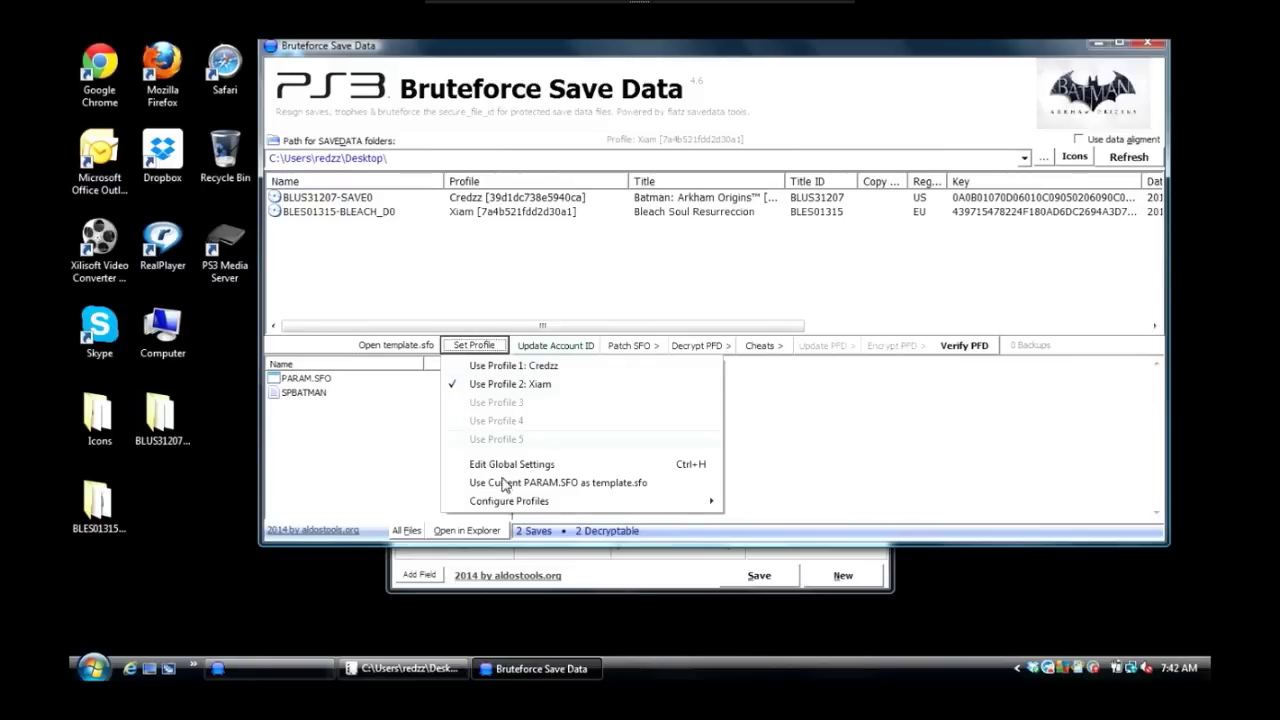
mouse_move(498, 508)
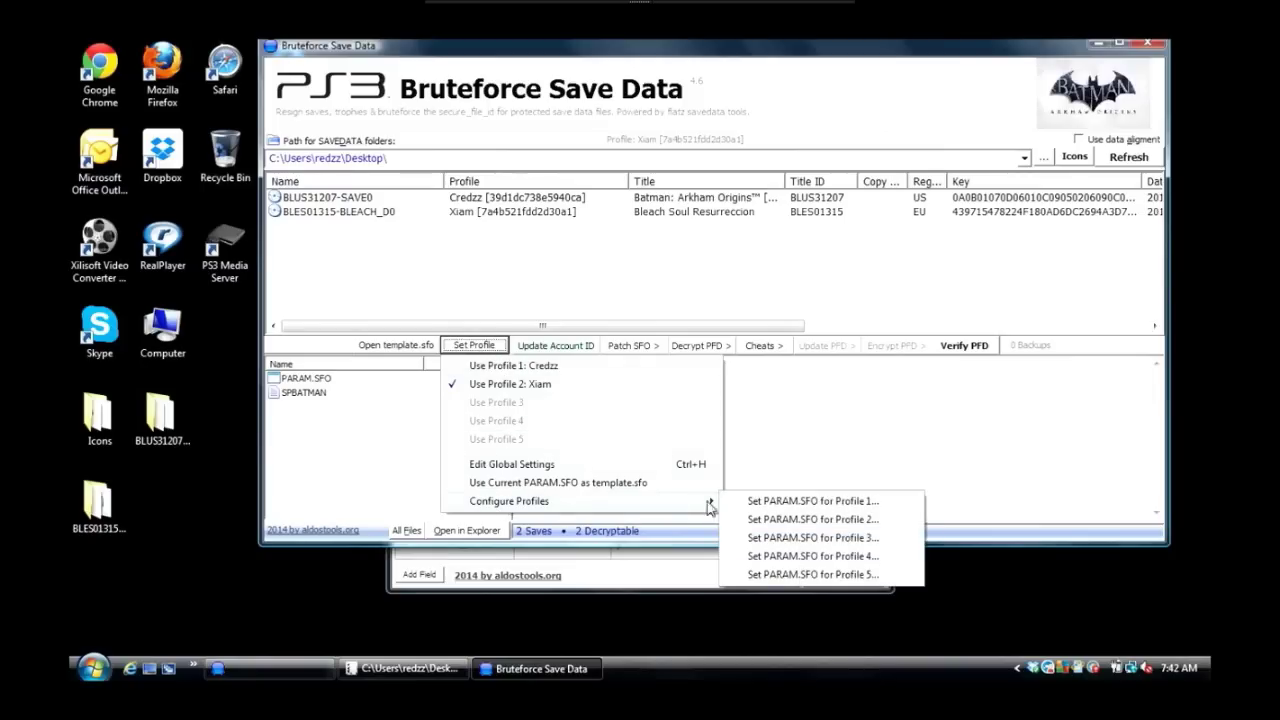
left_click(767, 502)
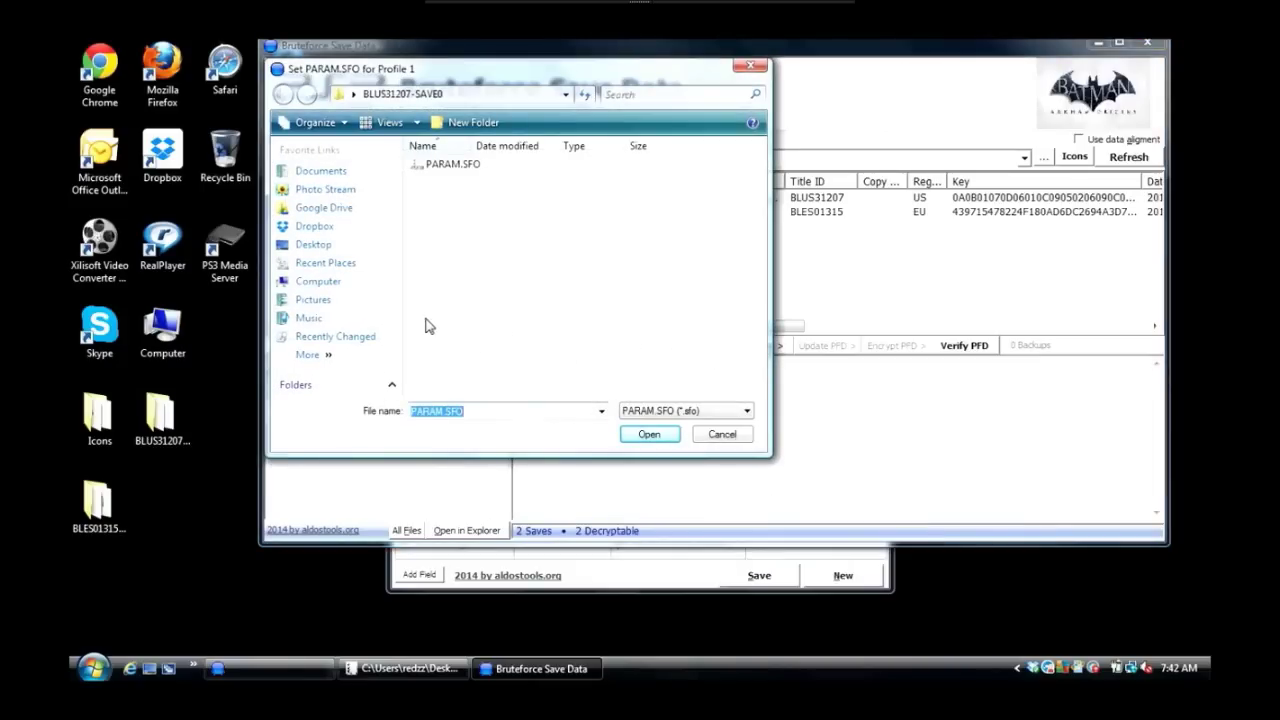
left_click(314, 245)
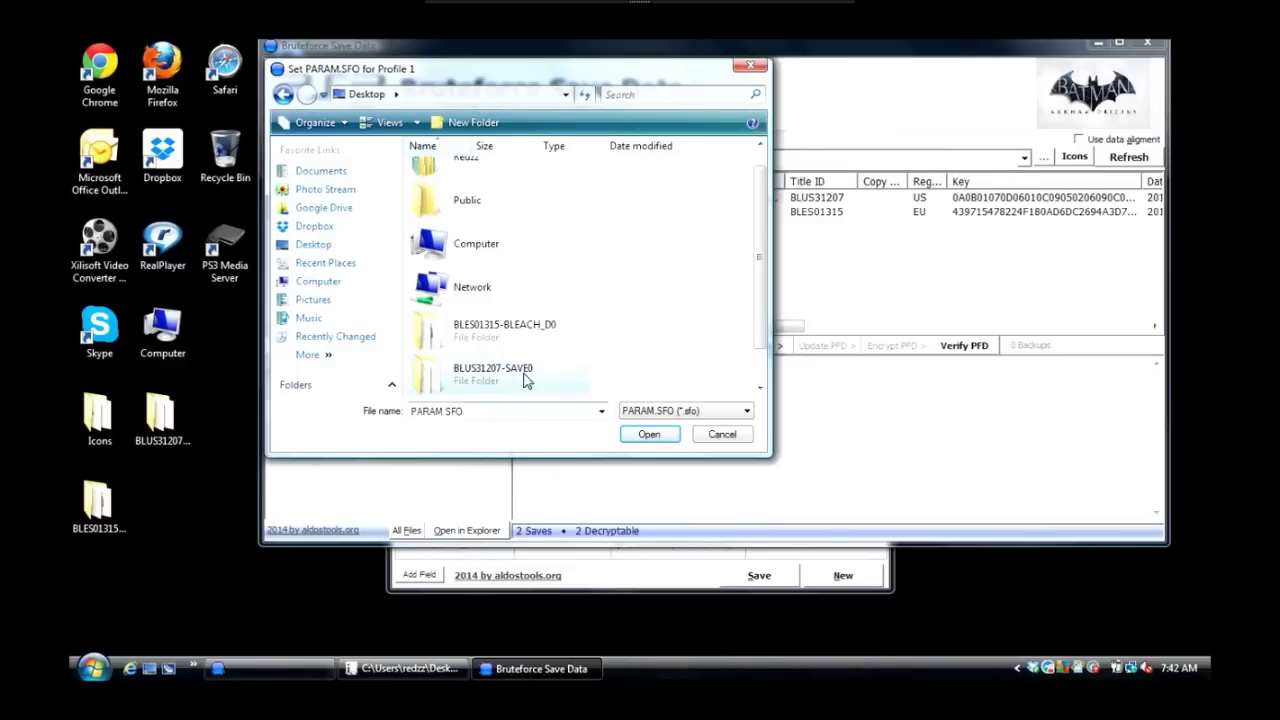
double_click(526, 380)
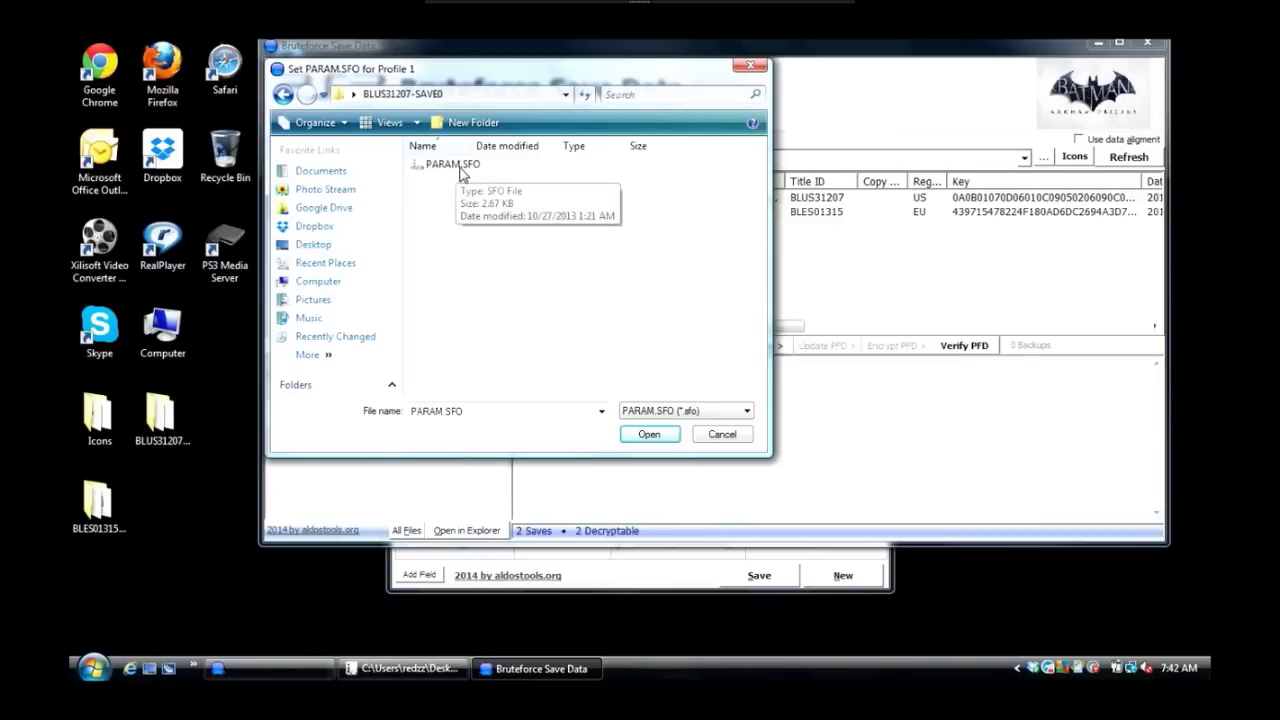
left_click(650, 434)
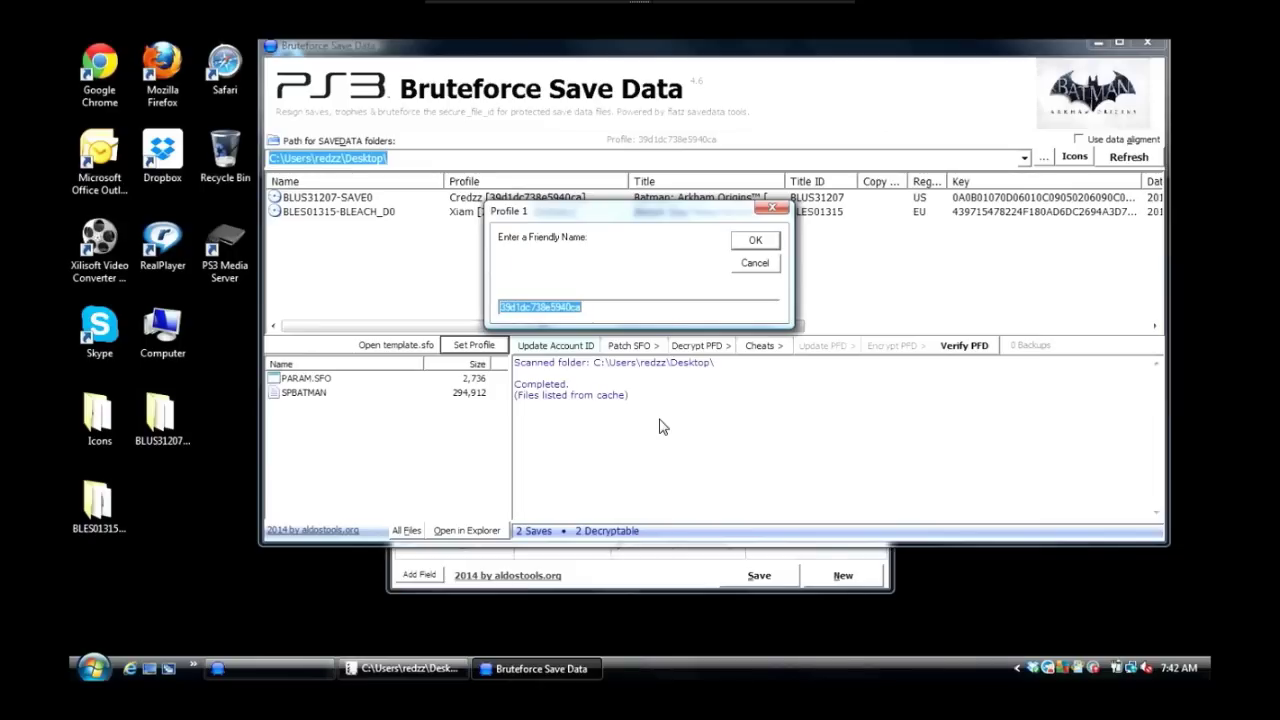
- Enter the account owner's username as Profile 1's friendly name and accept using that profile for patches
key("BackSpace")
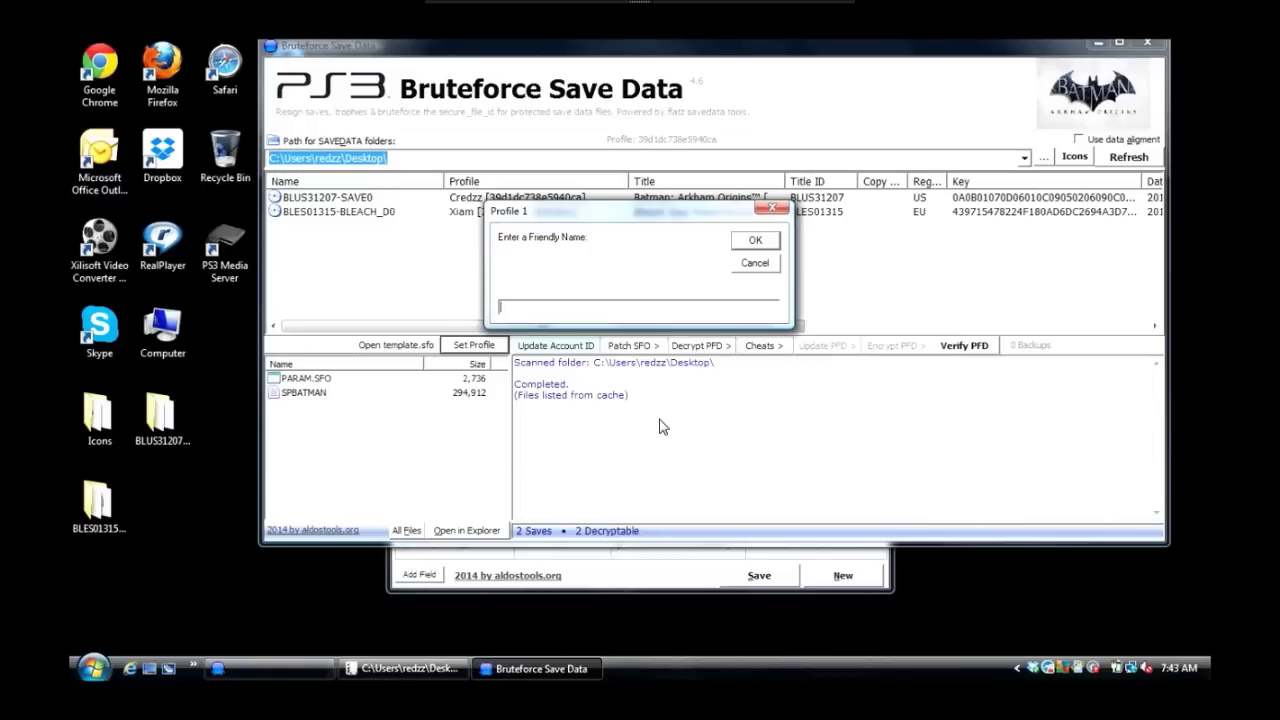
type("Credzz")
left_click(752, 241)
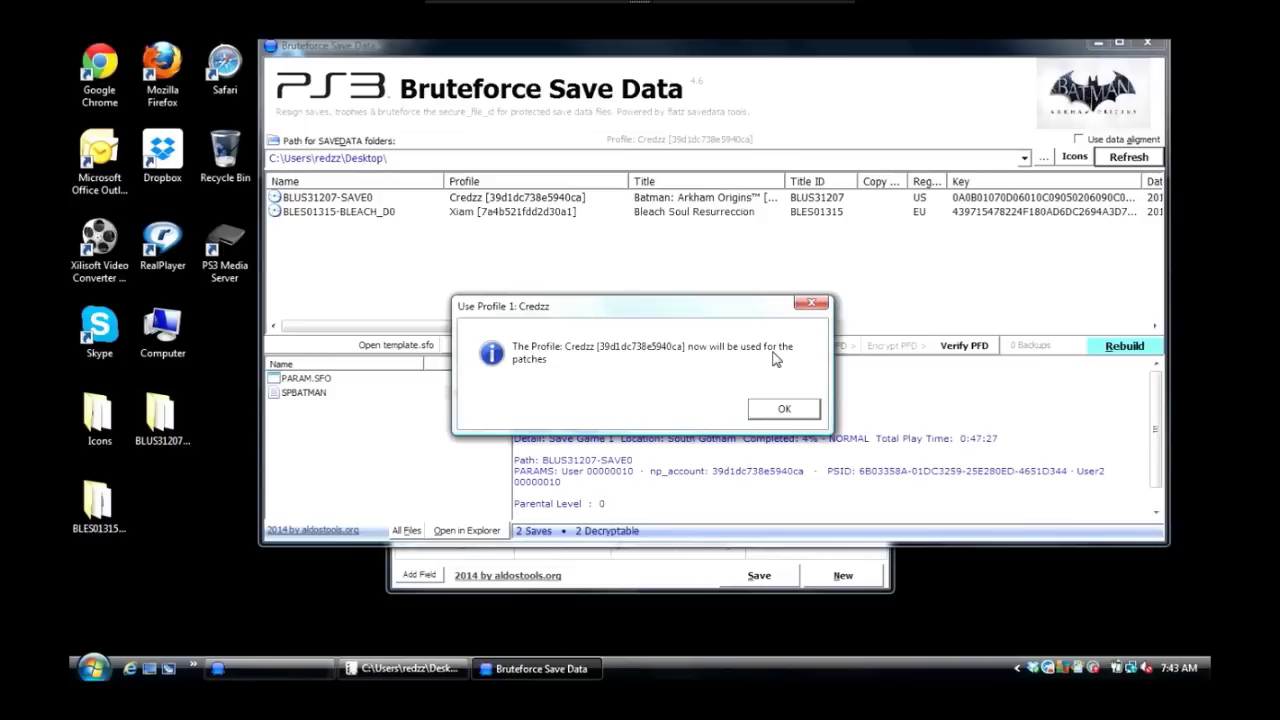
left_click(786, 408)
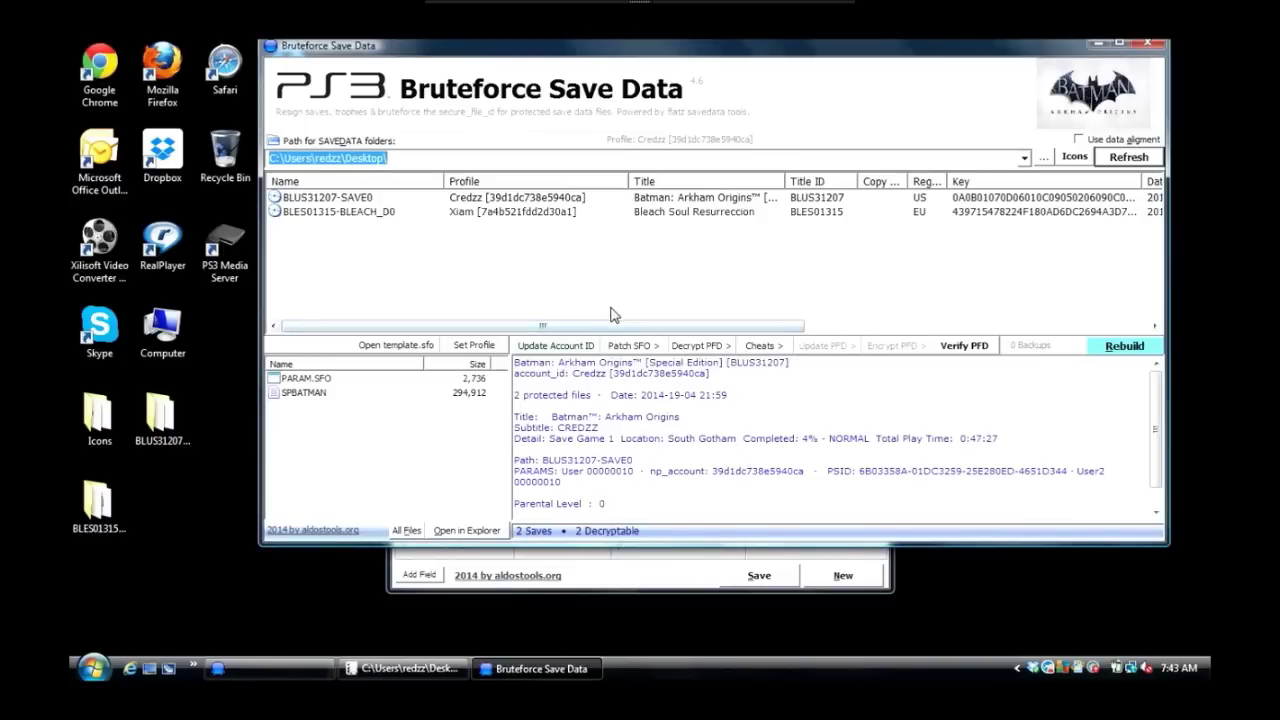
- Rescan the Desktop as the save data folder and select the BLES01315-BLEACH_D0 save
left_click(482, 345)
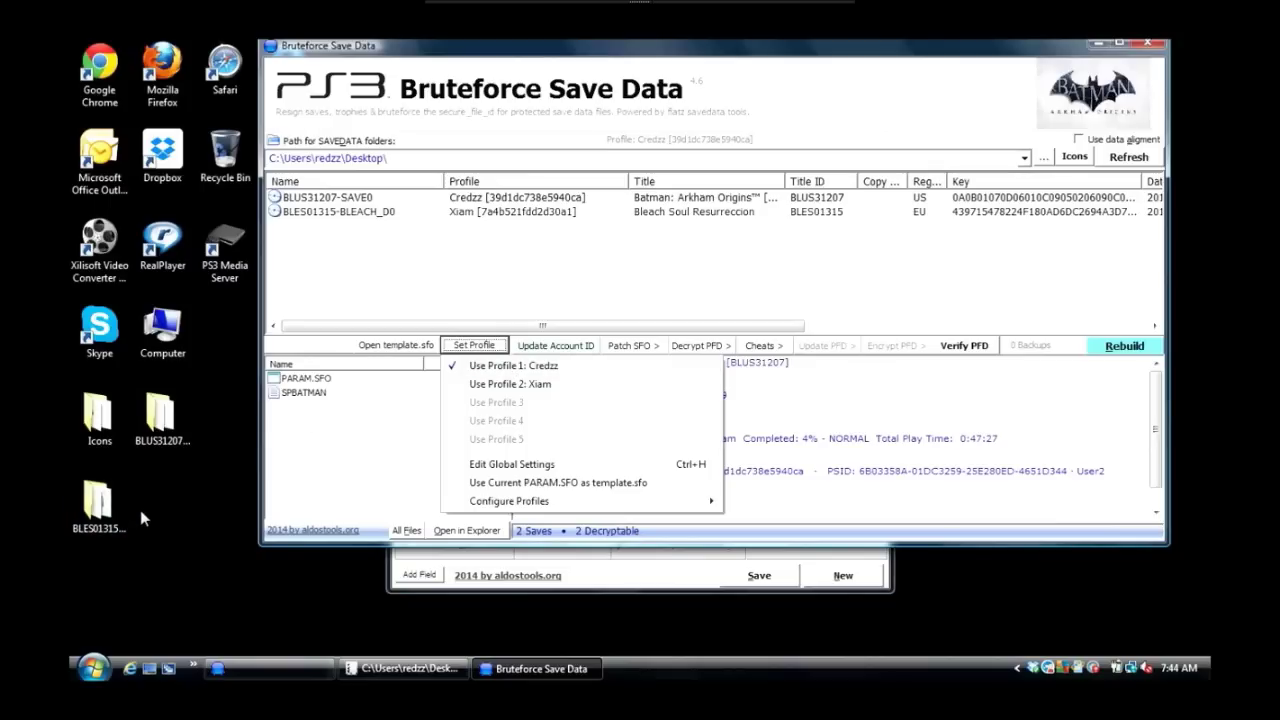
left_click(884, 236)
left_click(1044, 158)
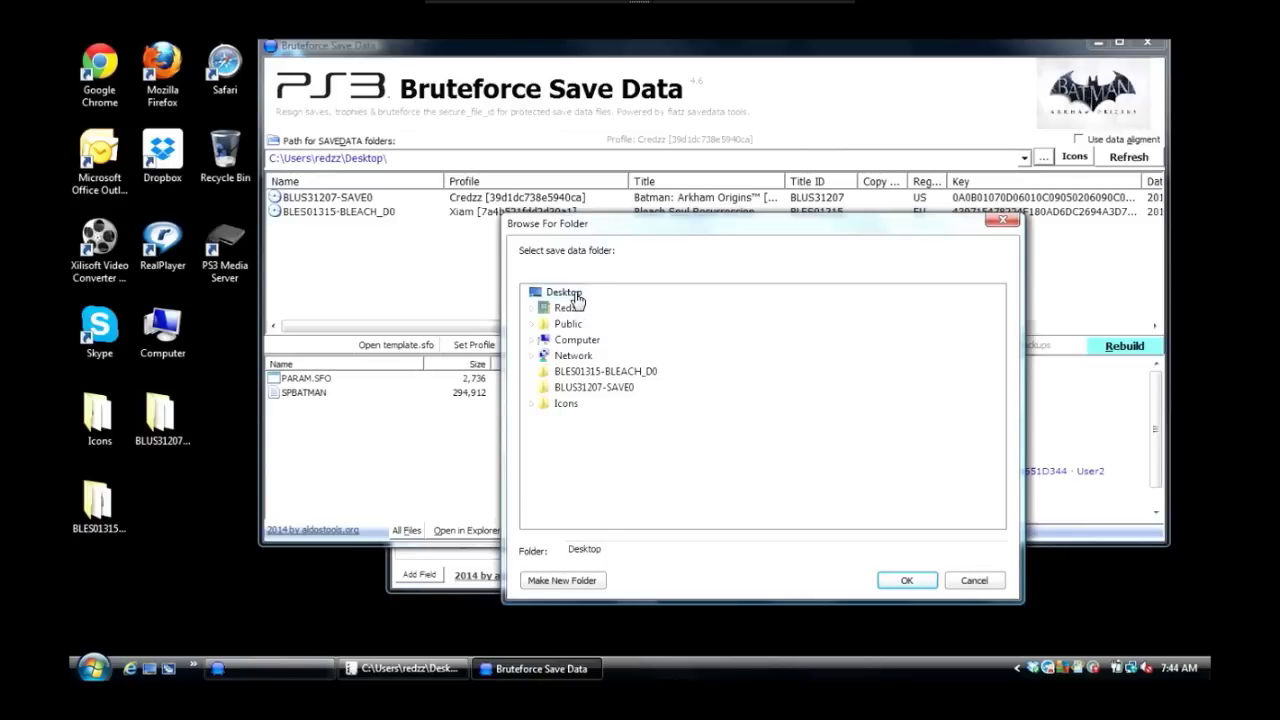
left_click(907, 581)
left_click(1128, 163)
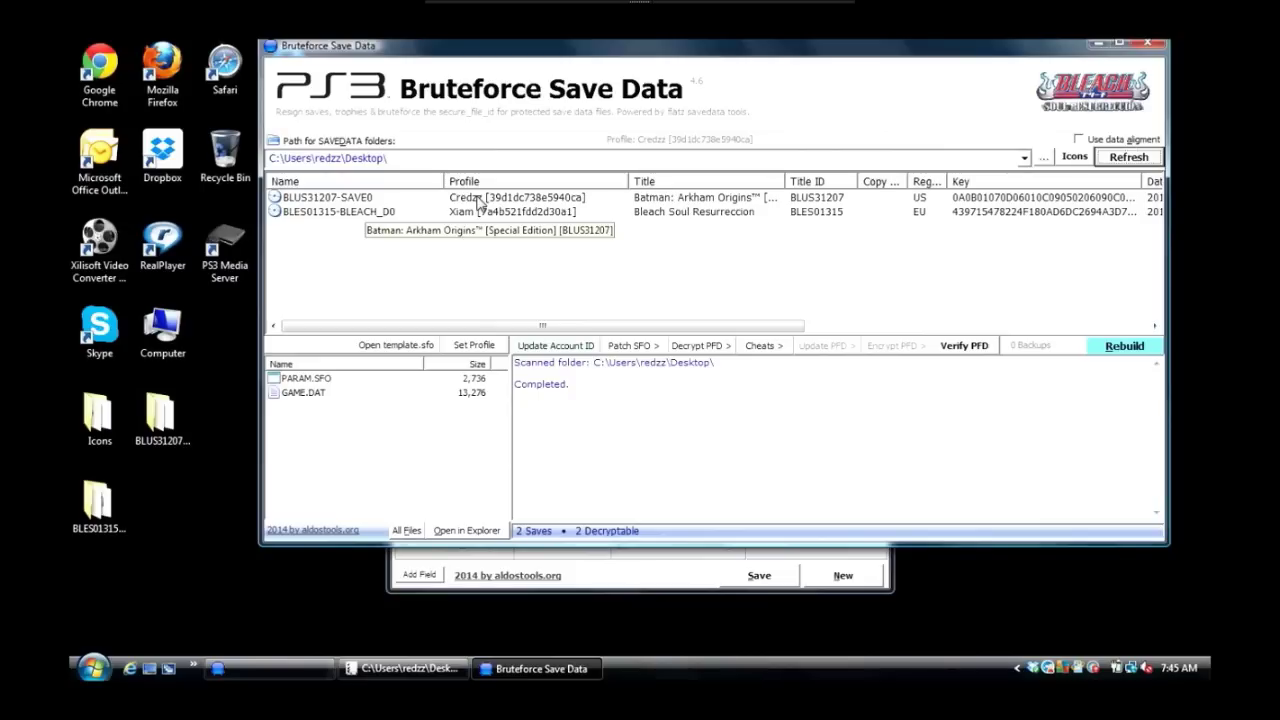
left_click(478, 216)
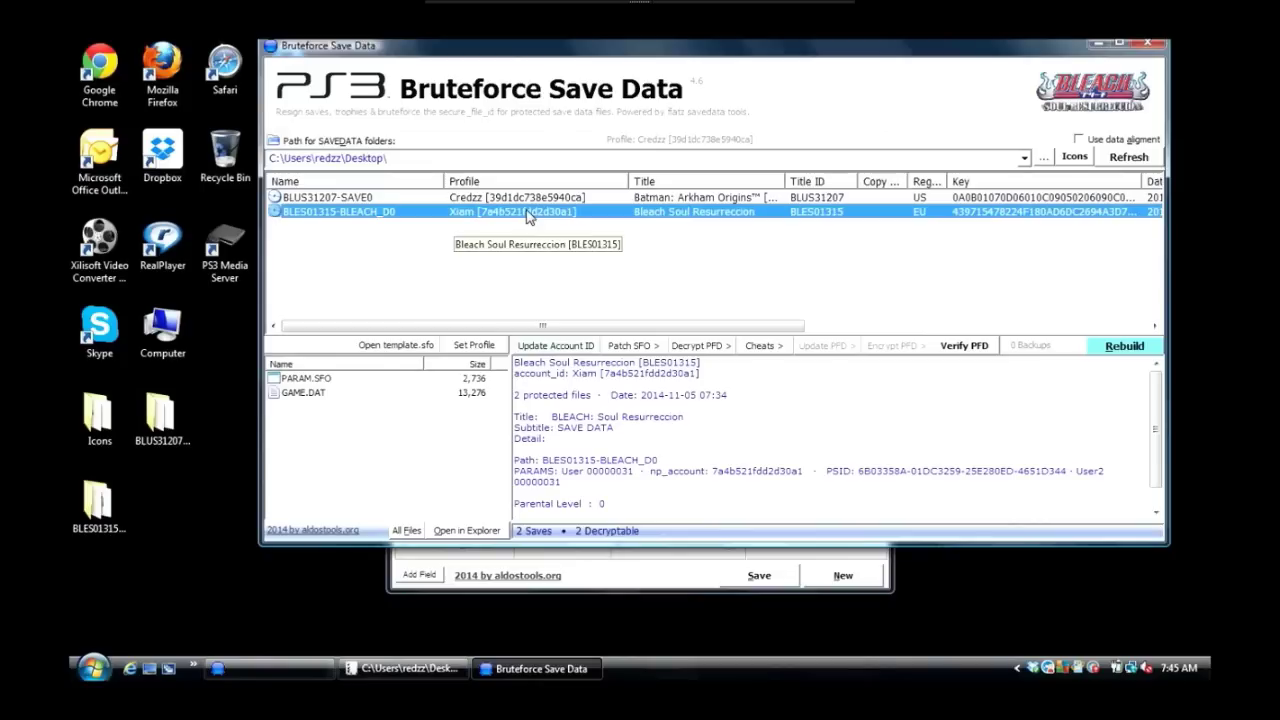
- Update the BLES01315-BLEACH_D0 save's account ID and PARAMS with Profile 1, and accept the partial PFD update
right_click(472, 218)
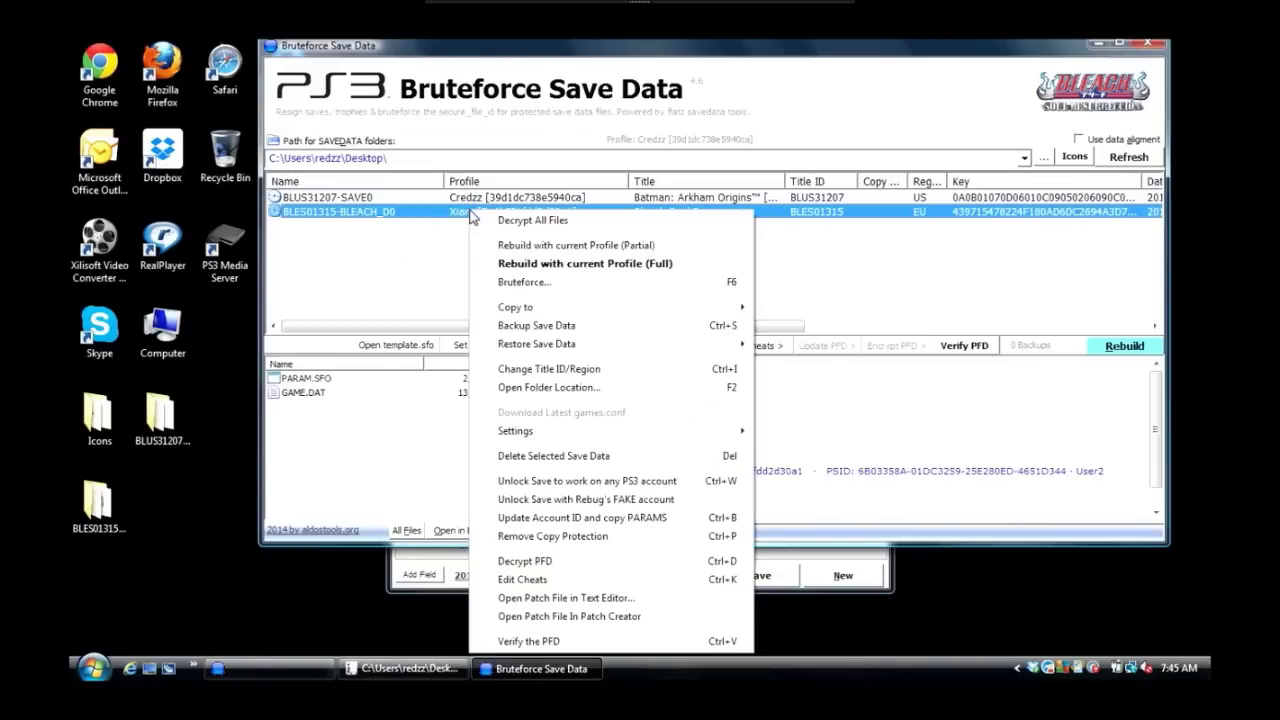
left_click(533, 519)
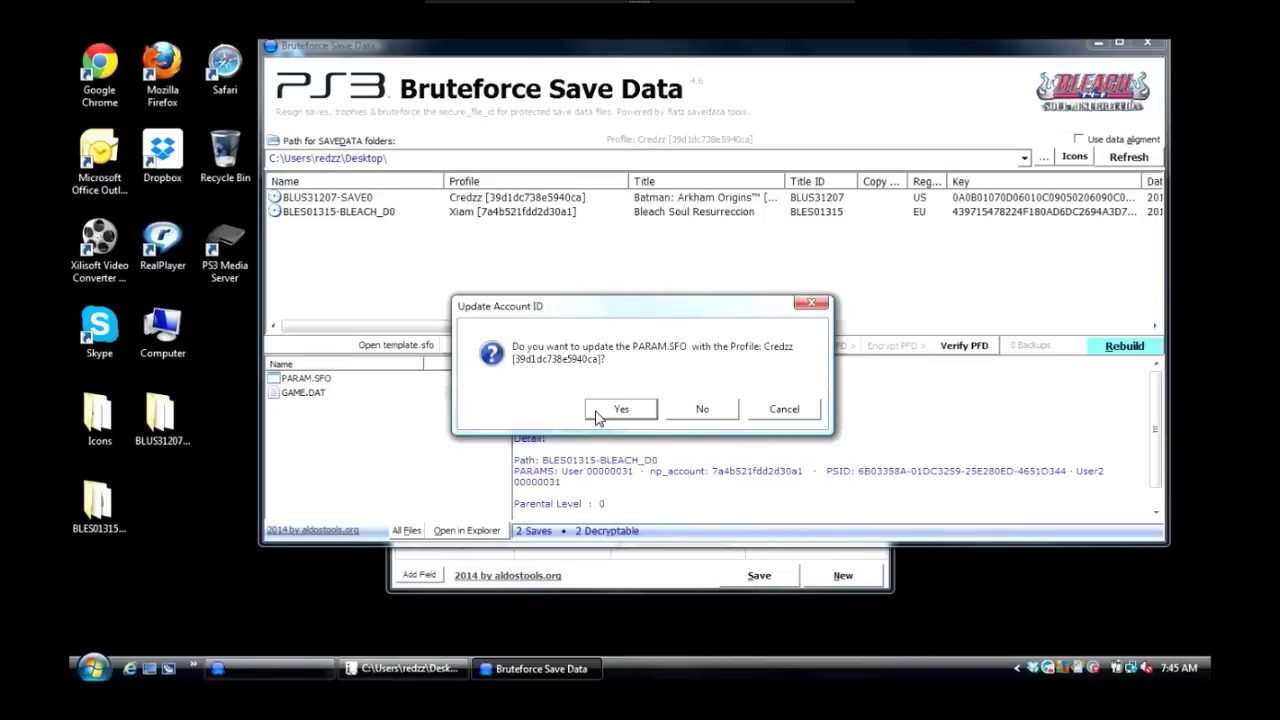
left_click(597, 417)
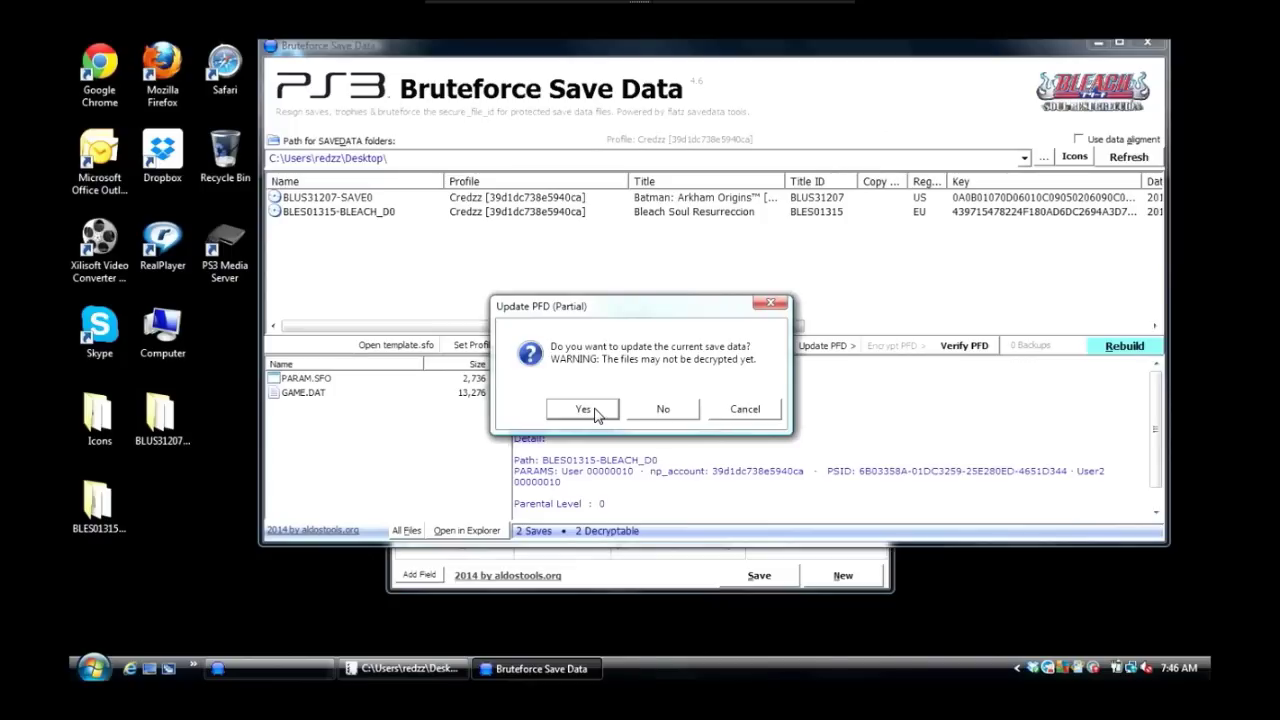
left_click(595, 412)
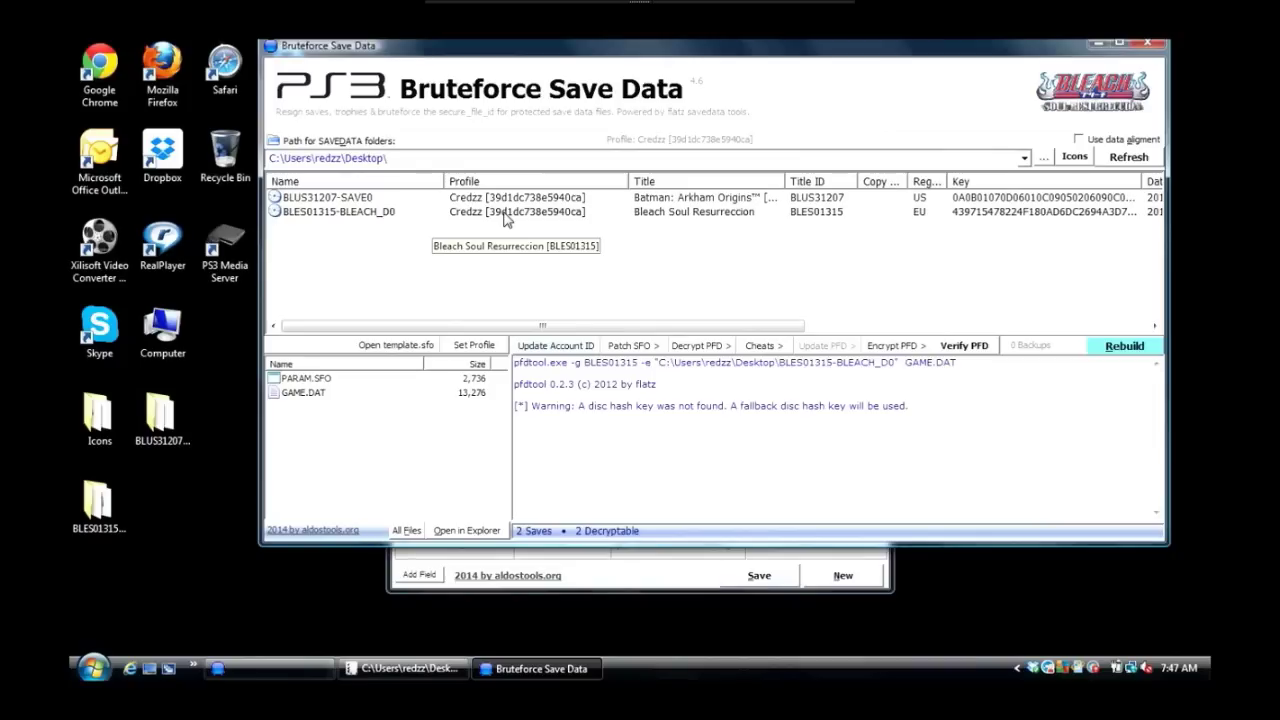
left_click(477, 344)
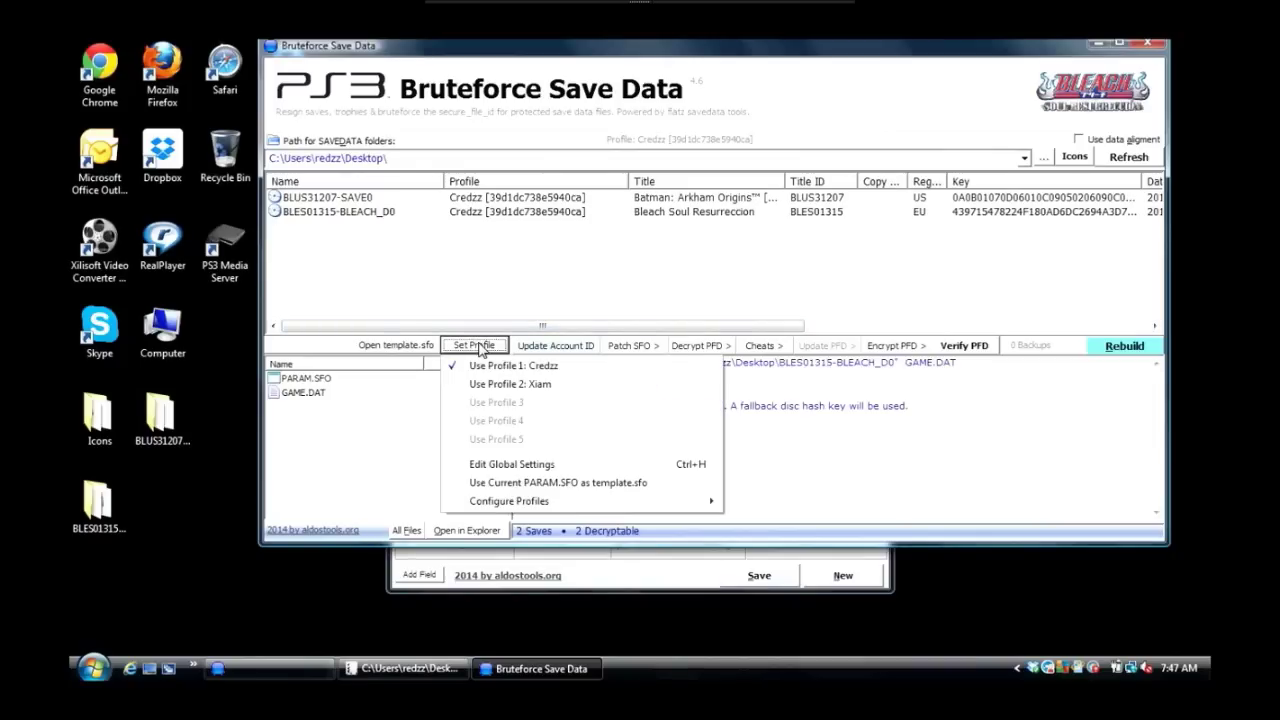
mouse_move(486, 506)
mouse_move(710, 506)
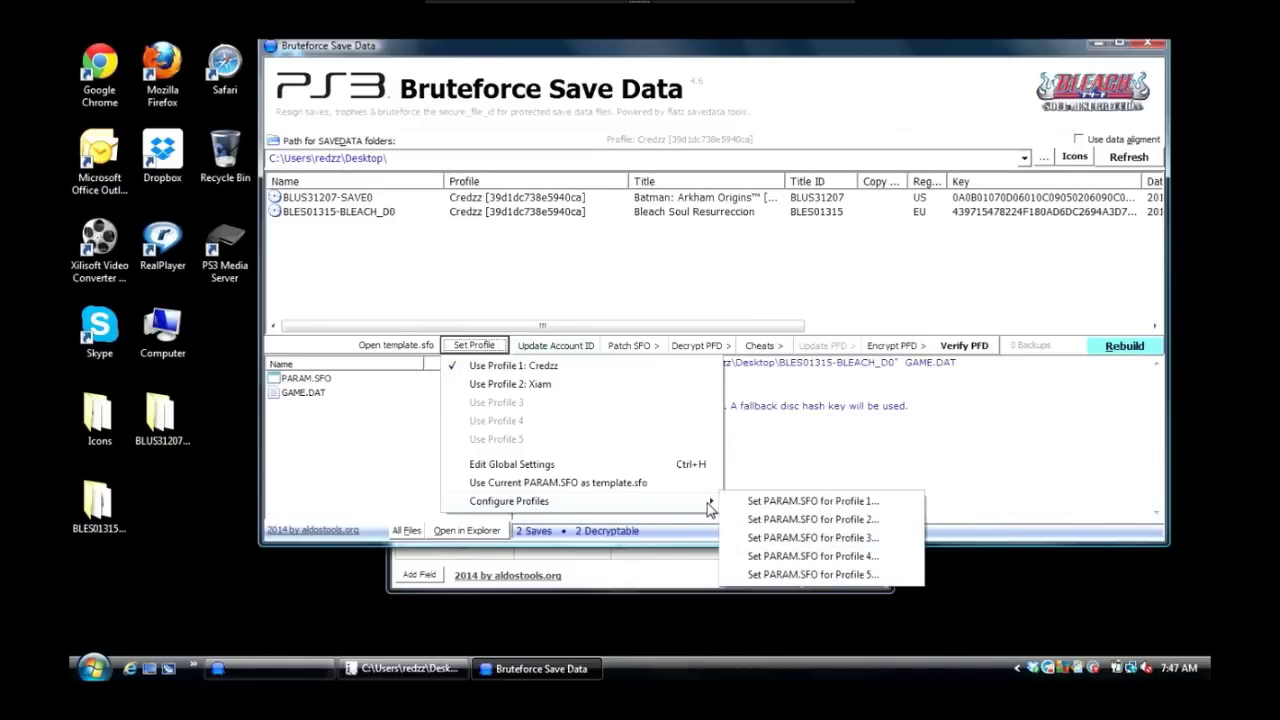
left_click(762, 520)
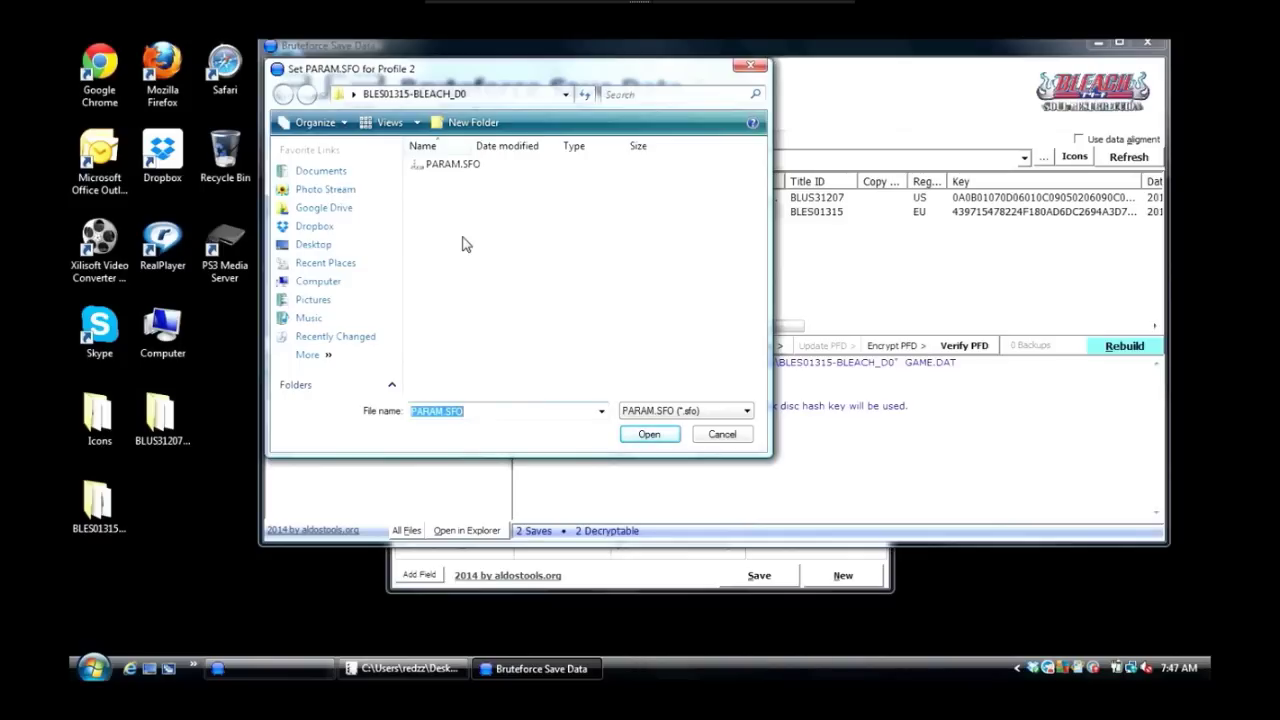
left_click(315, 245)
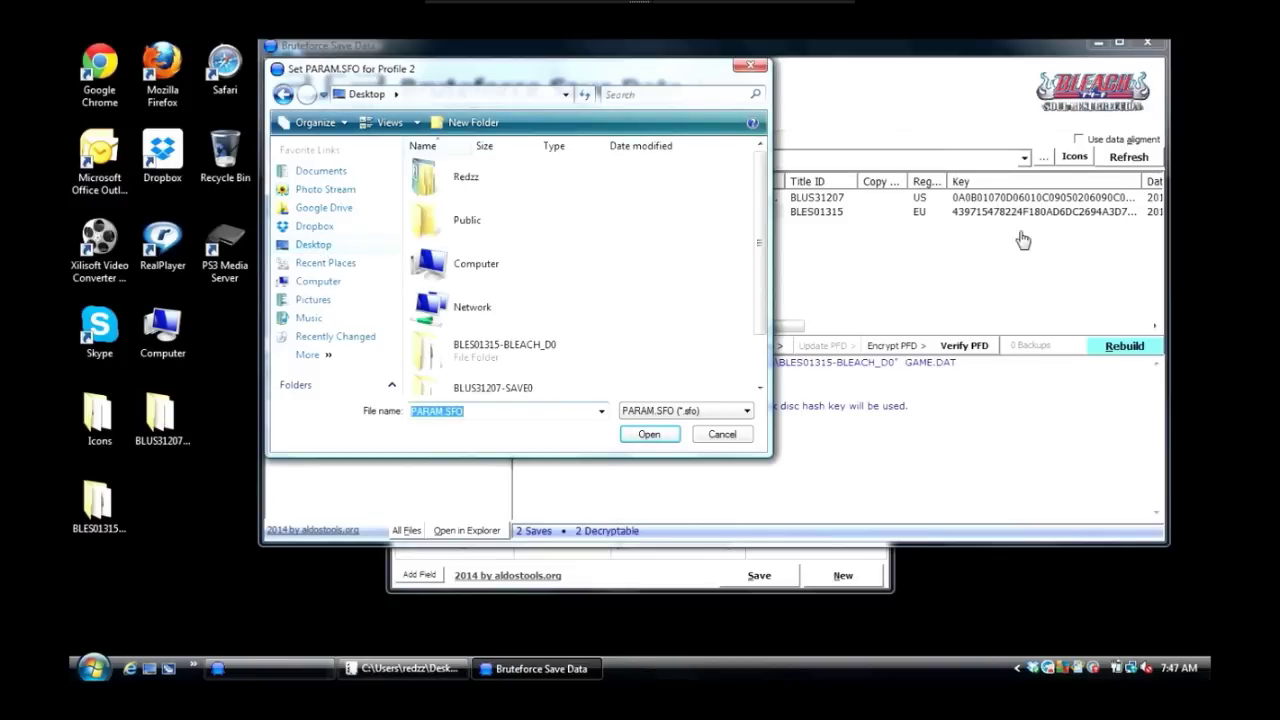
double_click(505, 350)
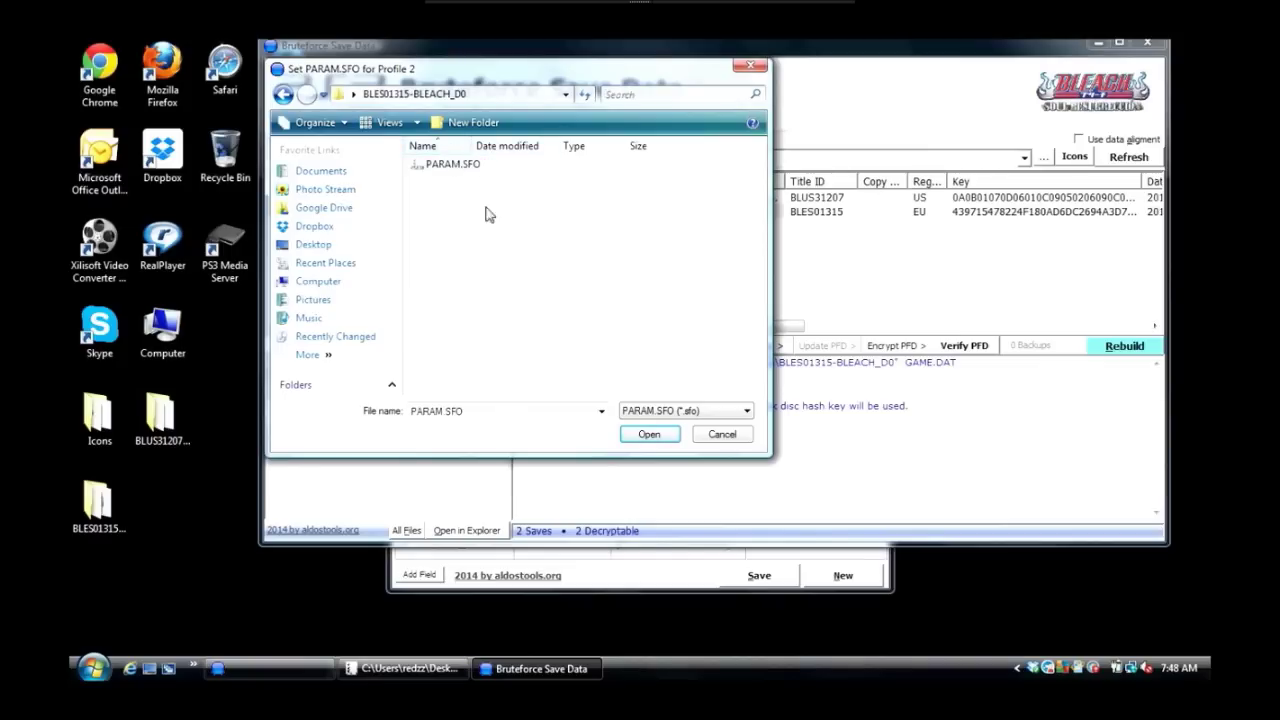
left_click(720, 435)
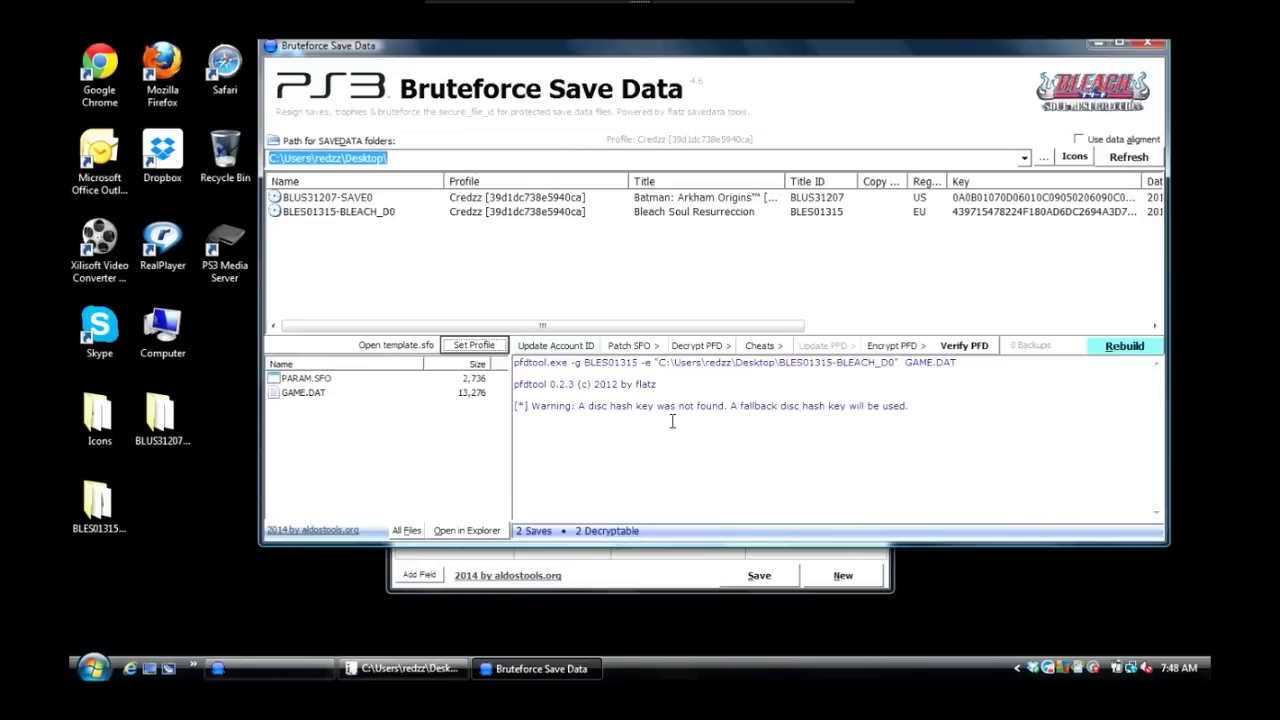
- Switch the active profile for patches to Profile 2 and acknowledge the change
left_click(476, 349)
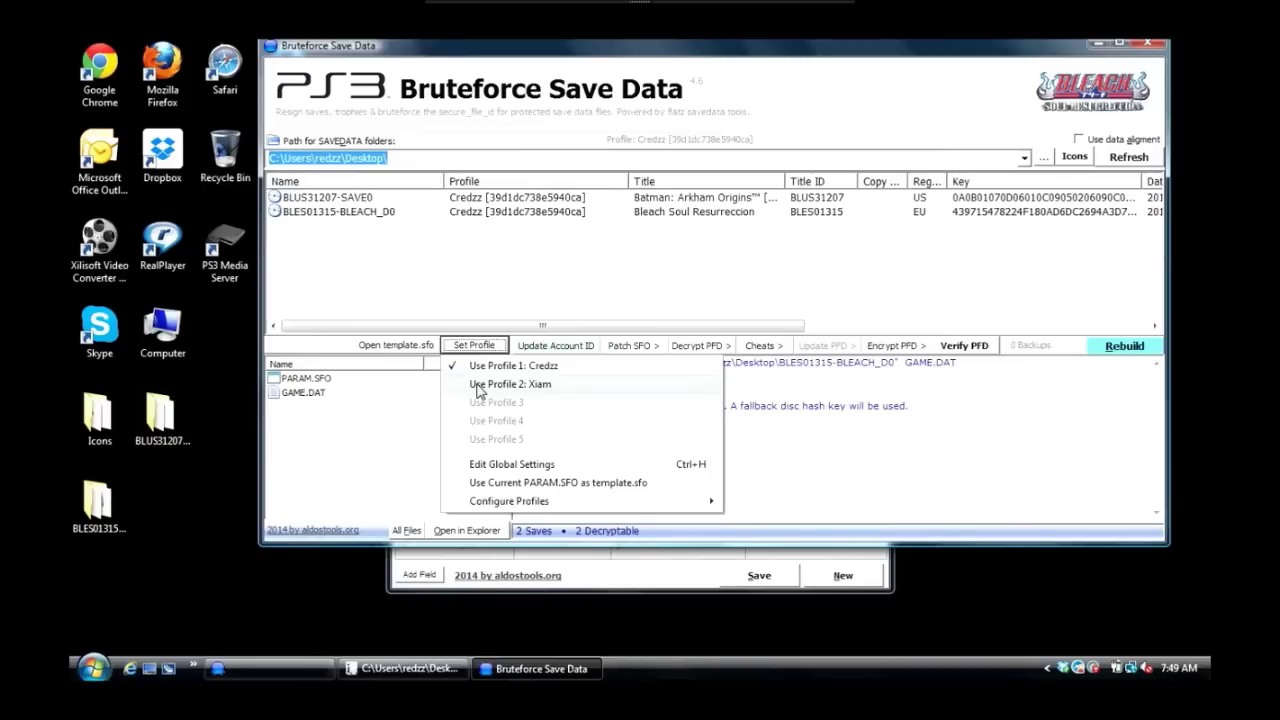
left_click(478, 390)
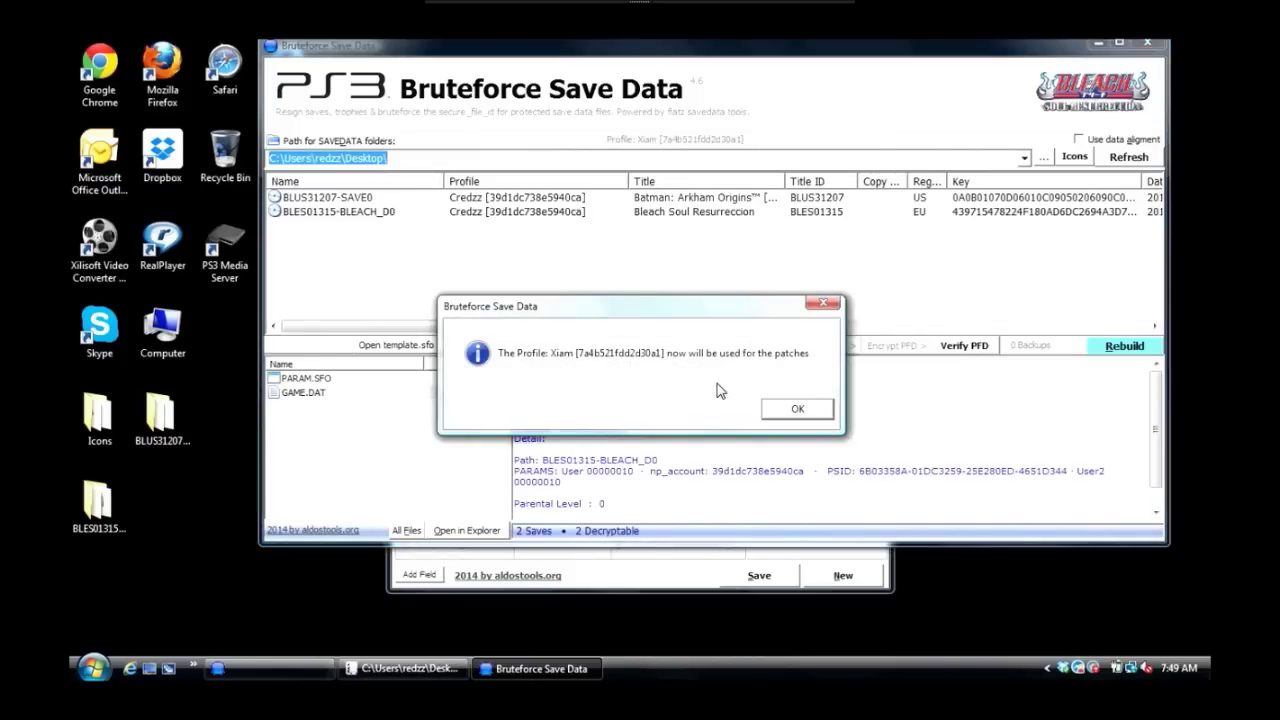
left_click(778, 407)
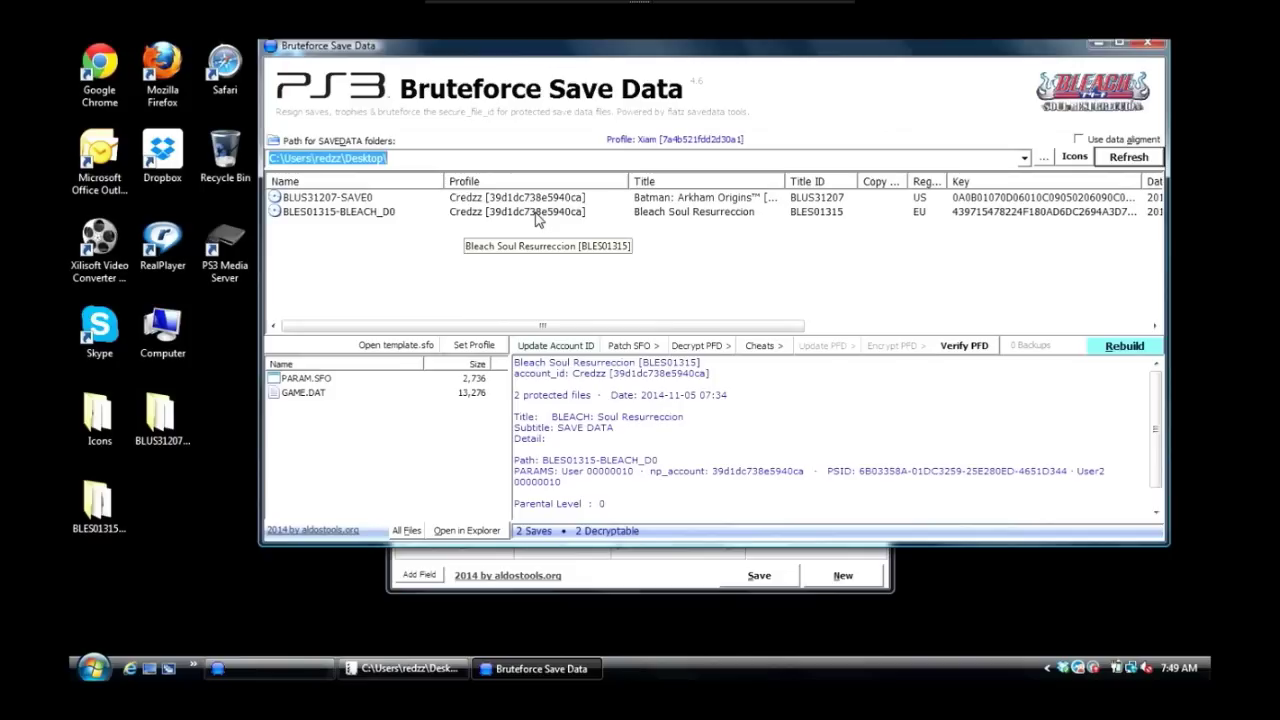
- Resign the BLES01315-BLEACH_D0 save to Profile 2 by updating its account ID and PARAMS, and accept the partial PFD update
right_click(429, 214)
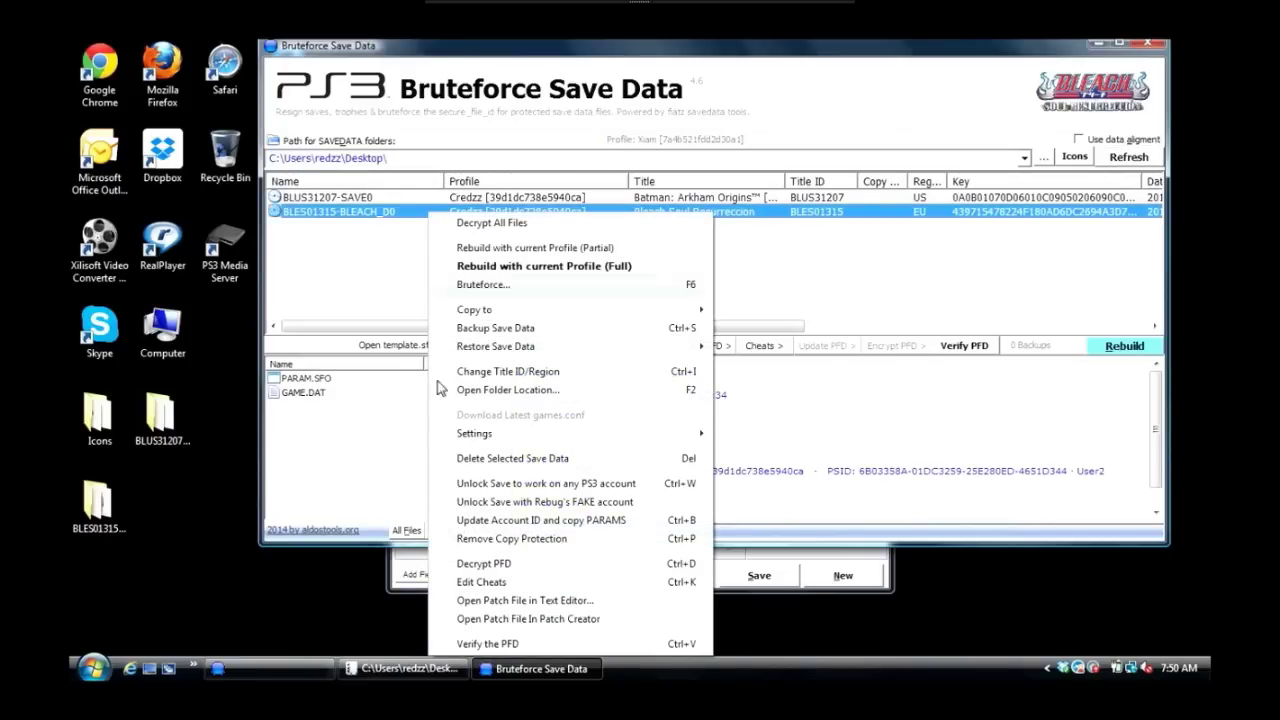
left_click(474, 520)
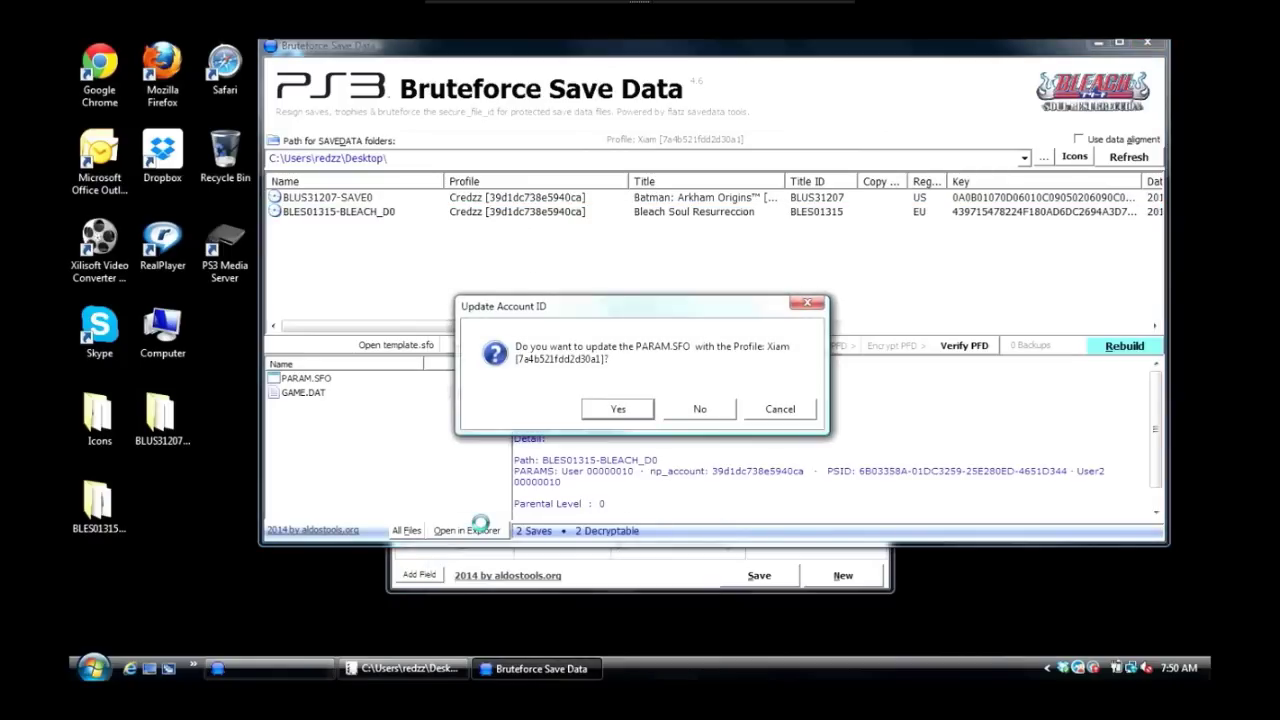
left_click(612, 410)
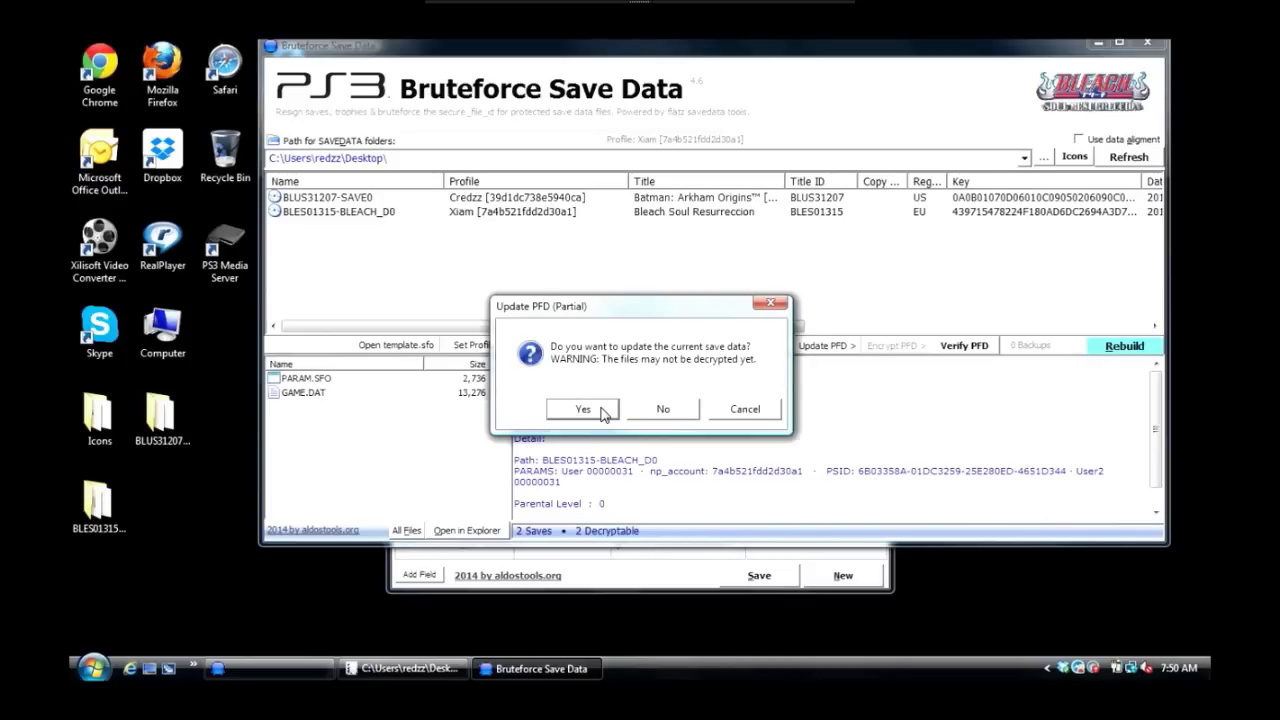
left_click(601, 412)
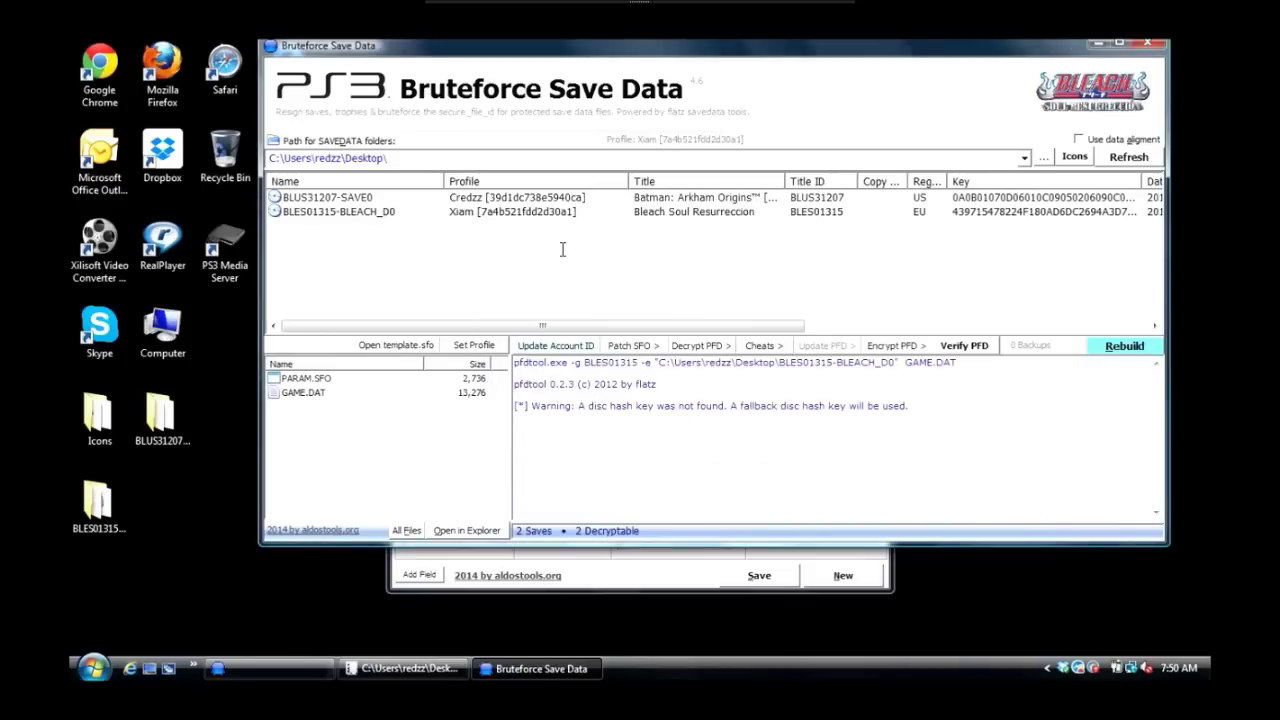